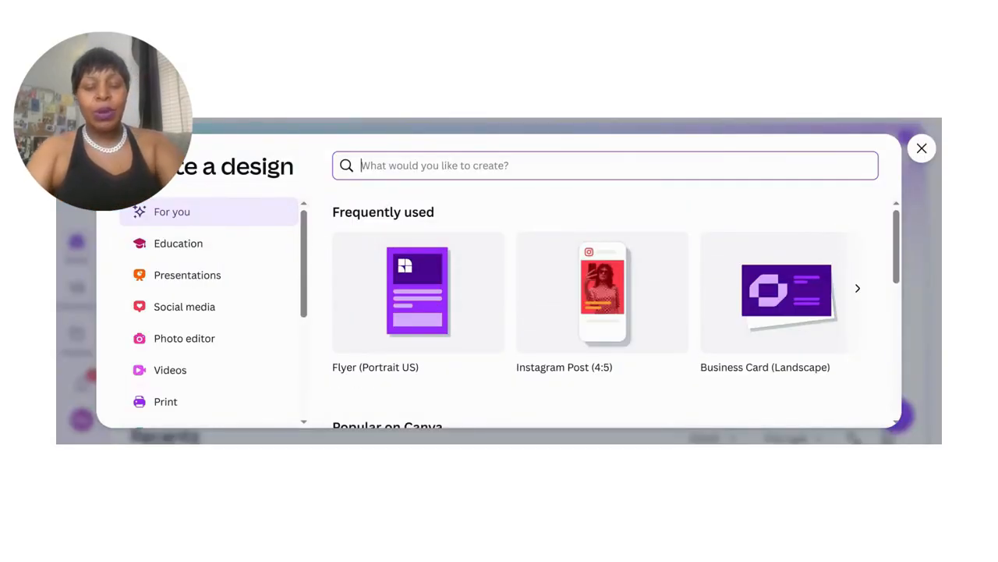
# Search design types for "thumbnail", create a YouTube Thumbnail design, and apply the black and yellow "Customize Thumbnail Ideation" template
pyautogui.write('thumbnail')
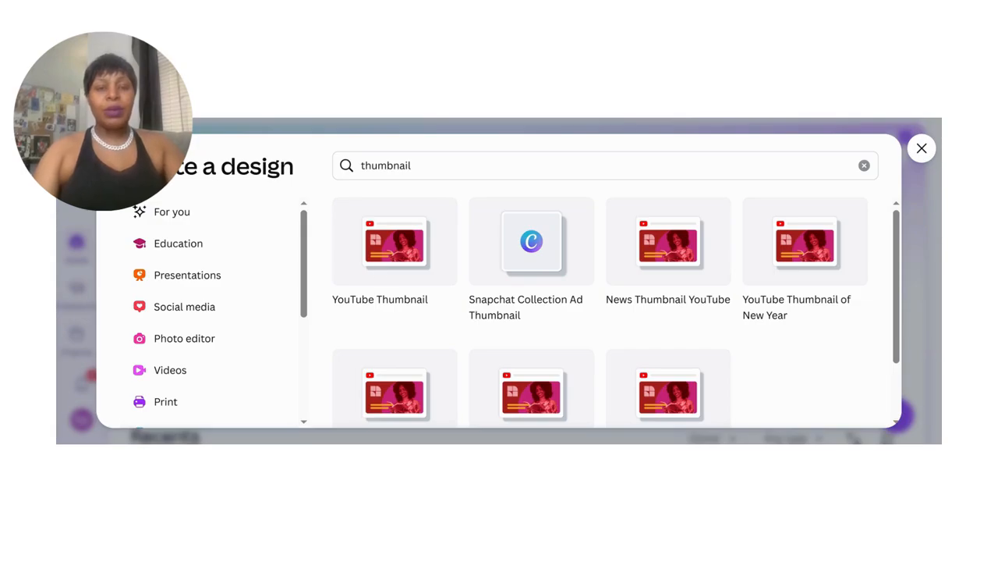
pyautogui.click(345, 255)
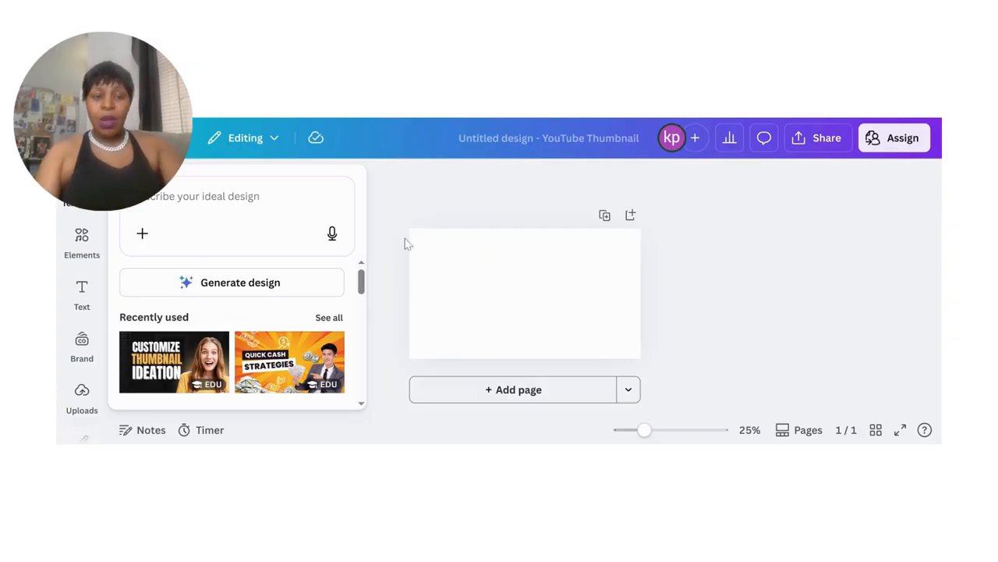
pyautogui.click(149, 377)
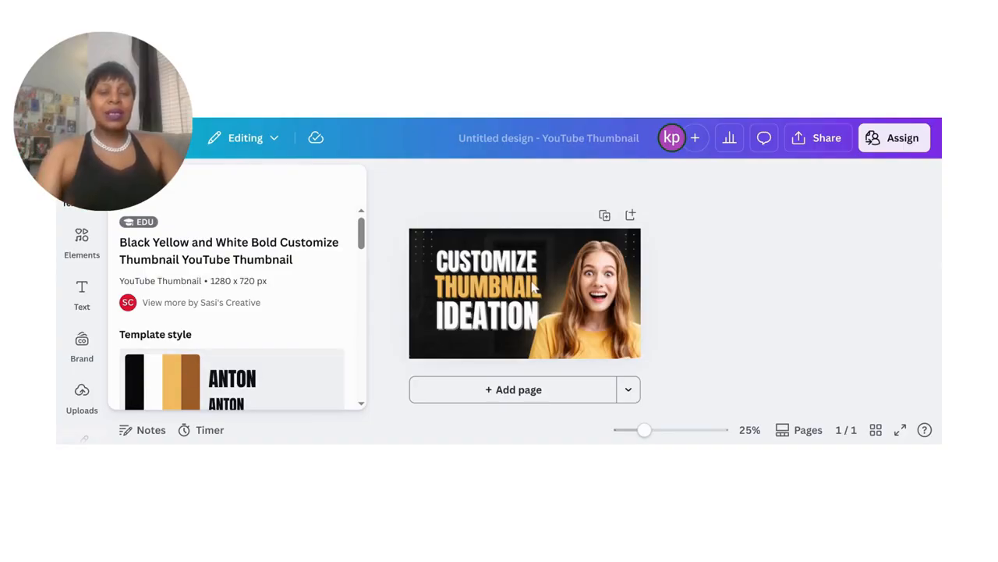
# Delete the template's photo of the woman in the yellow top from the thumbnail
pyautogui.click(600, 307)
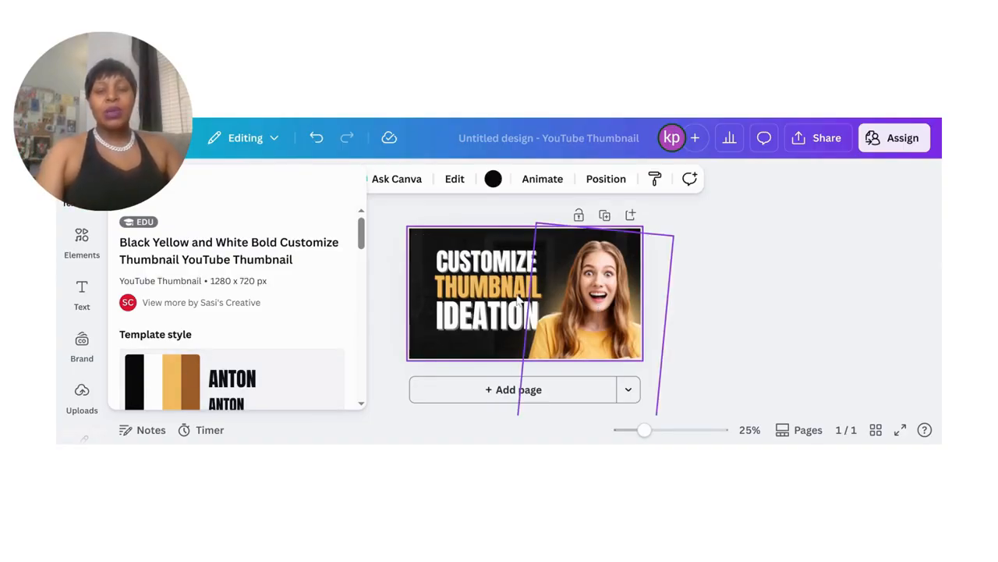
pyautogui.click(600, 306)
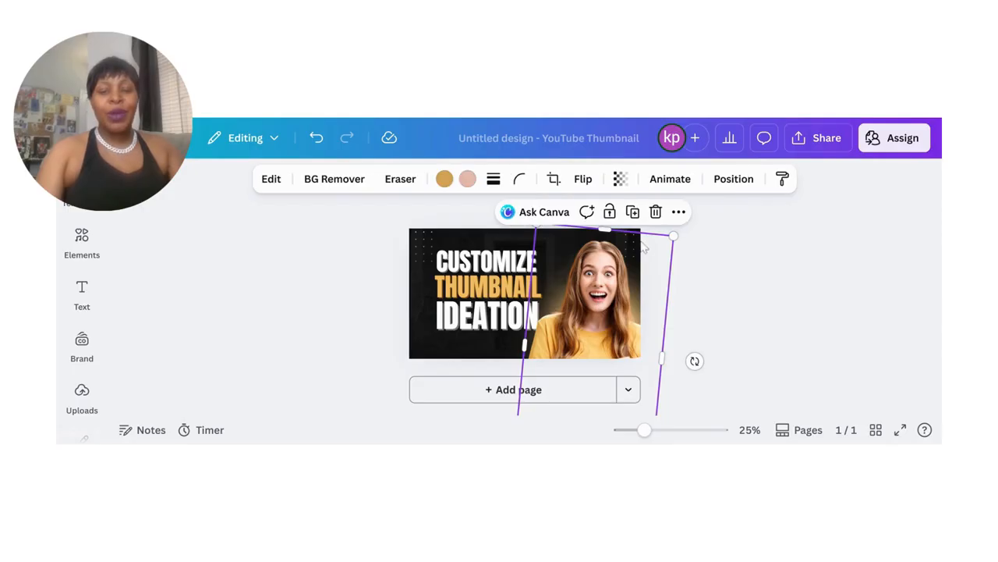
pyautogui.click(656, 213)
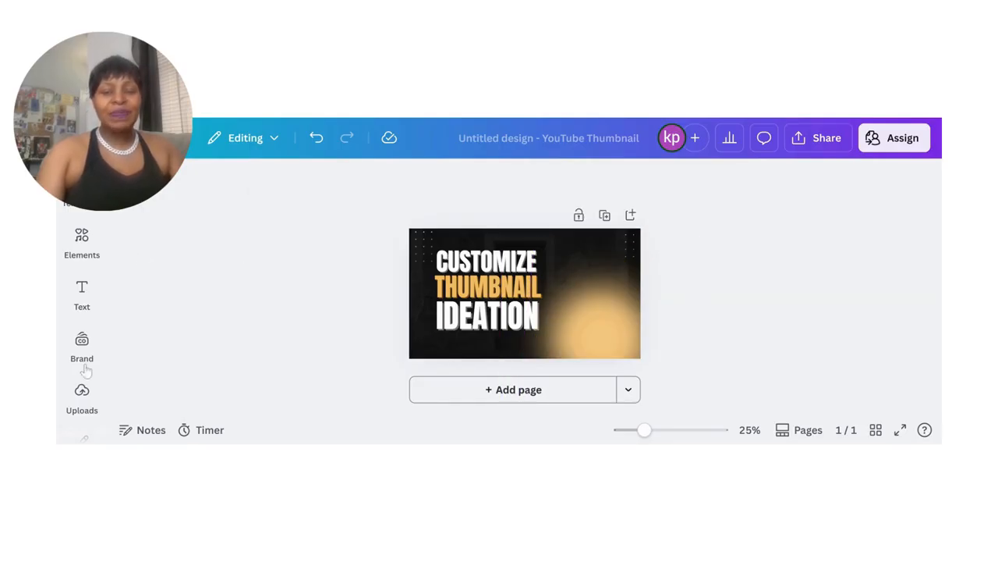
# Add the uploaded photo of the smiling woman in the red striped top with a raised finger to the thumbnail's lower right area
pyautogui.click(82, 390)
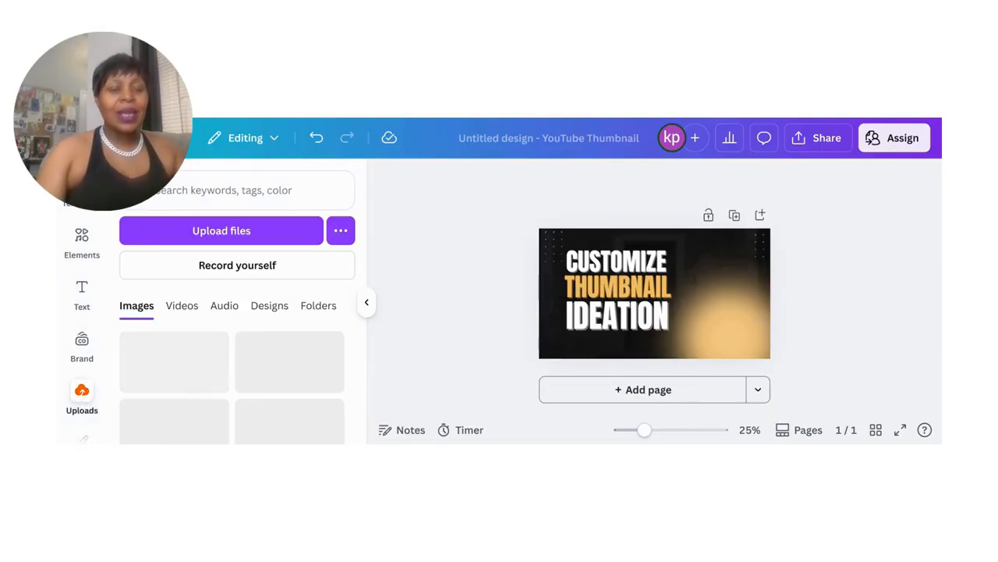
pyautogui.moveTo(361, 350); pyautogui.dragTo(363, 389)
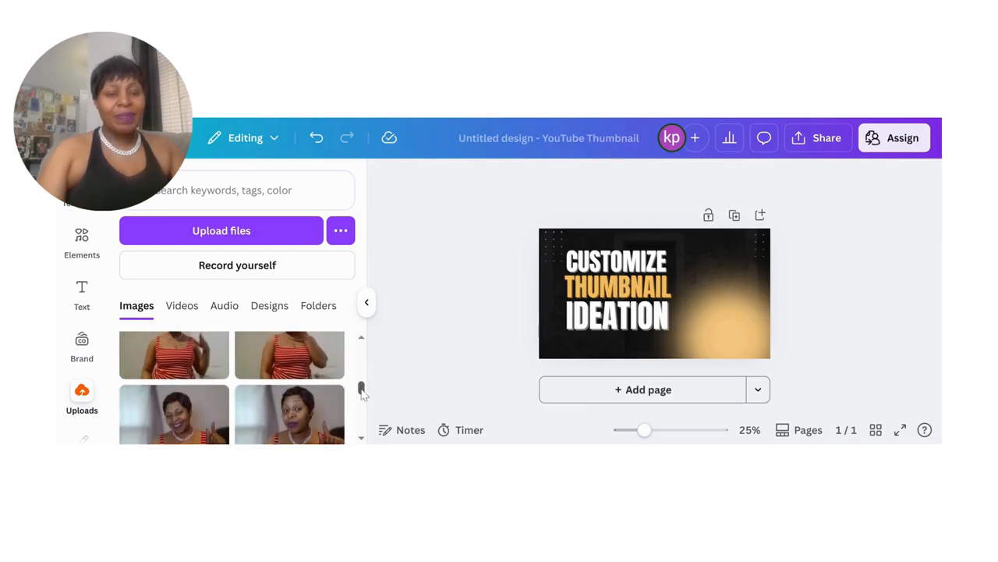
pyautogui.click(177, 429)
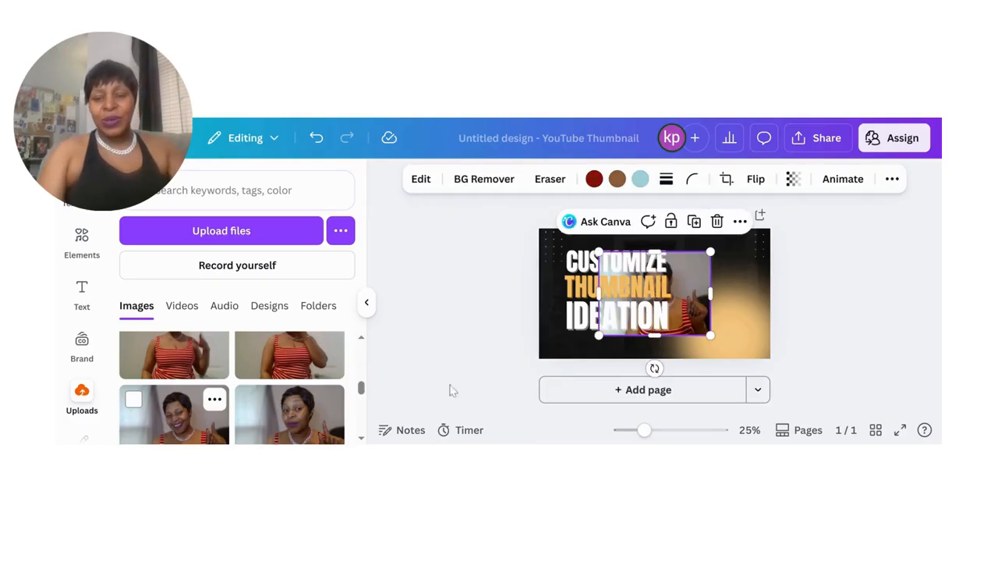
pyautogui.moveTo(684, 280); pyautogui.dragTo(728, 301)
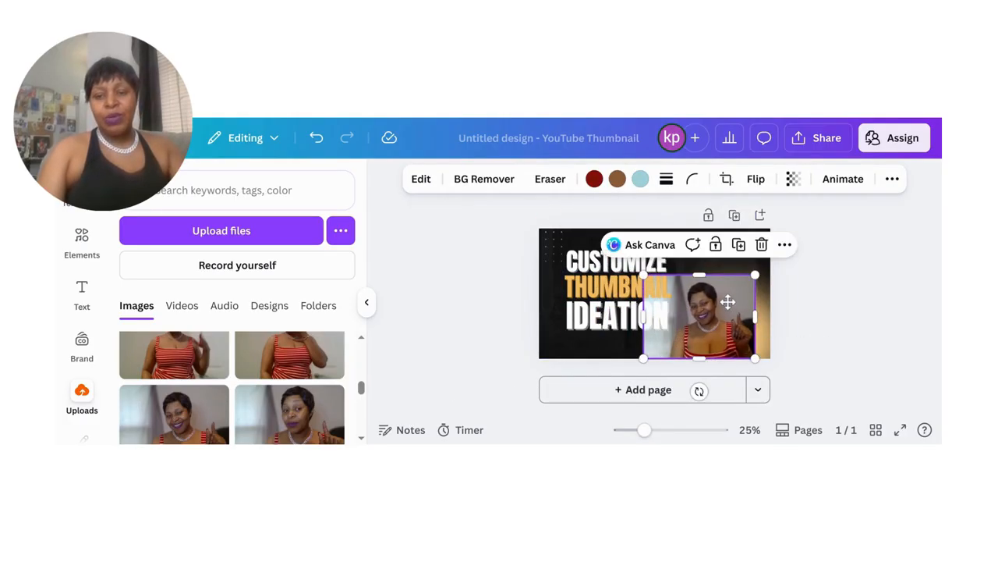
# Remove the added photo's background, enlarge it to about the thumbnail's height, and place it beside the headline text
pyautogui.click(478, 182)
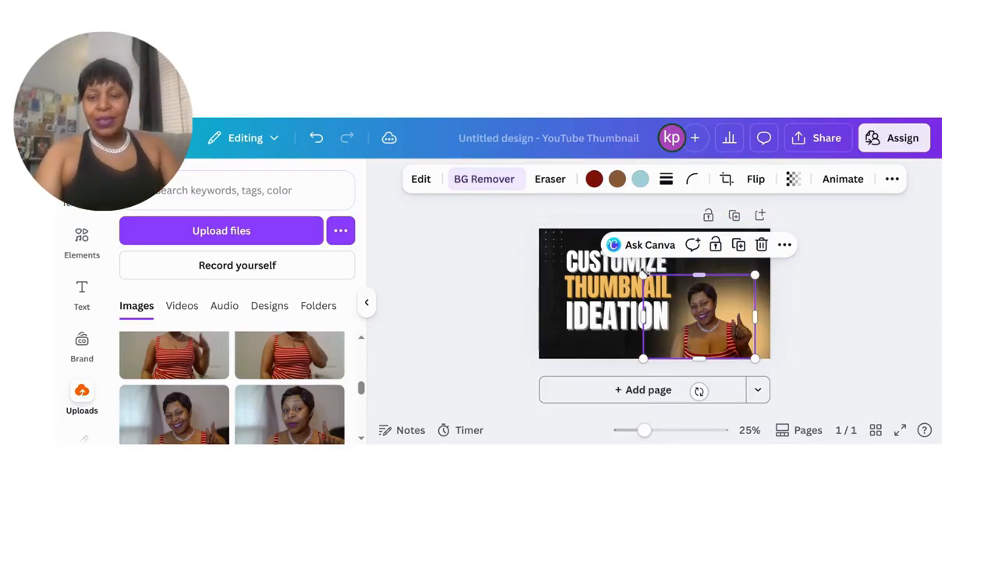
pyautogui.moveTo(642, 275); pyautogui.dragTo(567, 218)
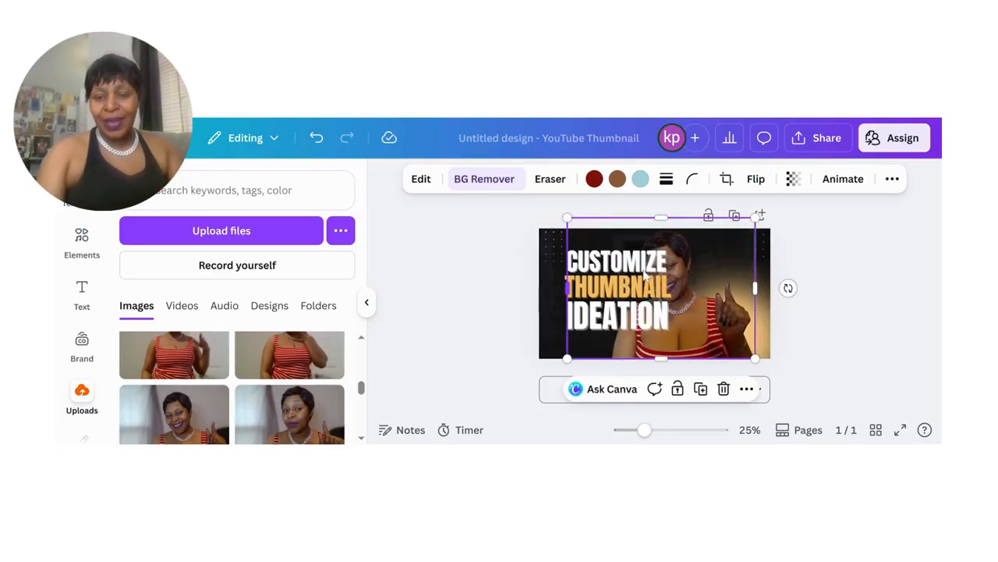
pyautogui.moveTo(698, 302); pyautogui.dragTo(726, 294)
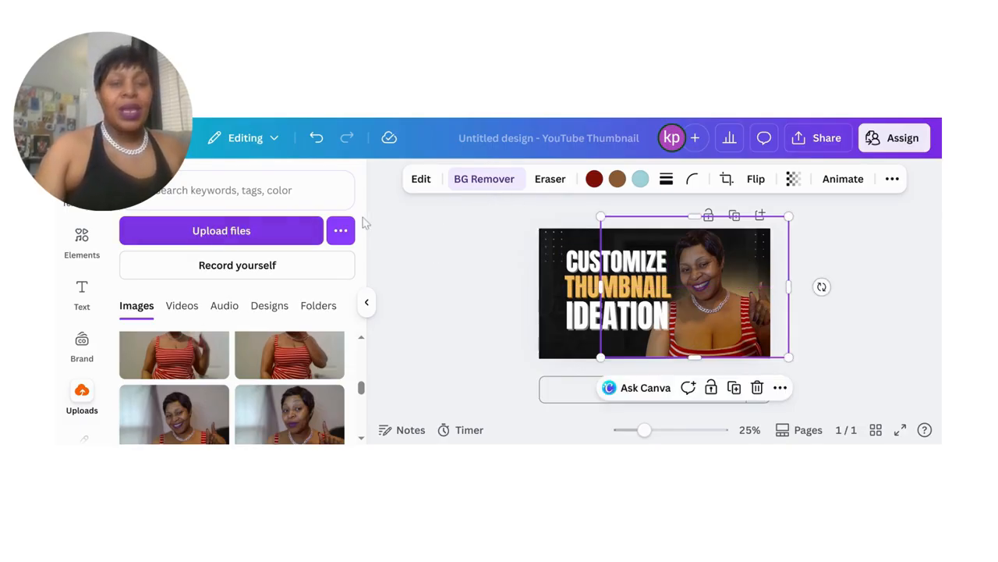
# Open the Magic Edit tool for the cut-out photo of the woman
pyautogui.click(422, 180)
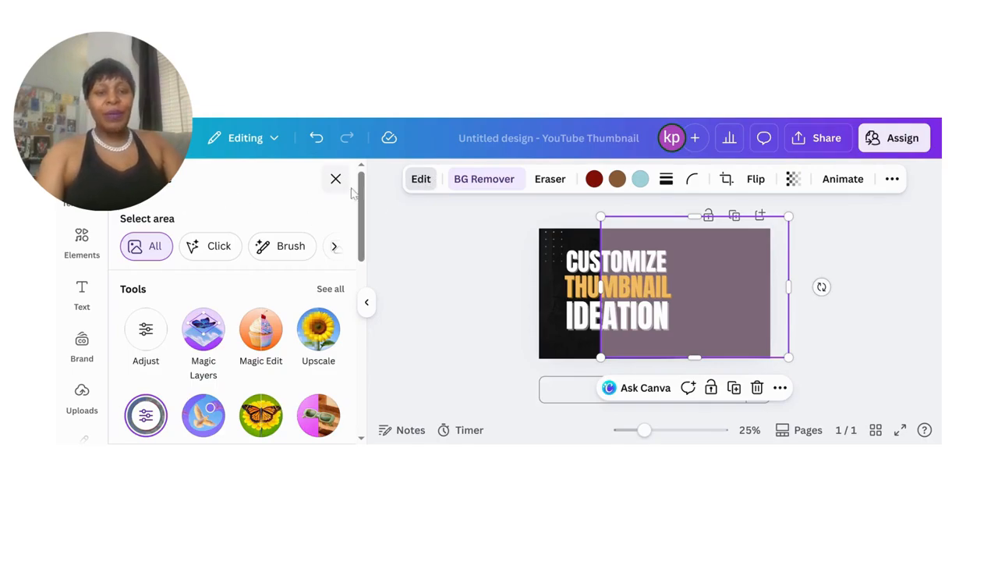
pyautogui.scroll(-3, 363, 191)
pyautogui.scroll(-3, 363, 195)
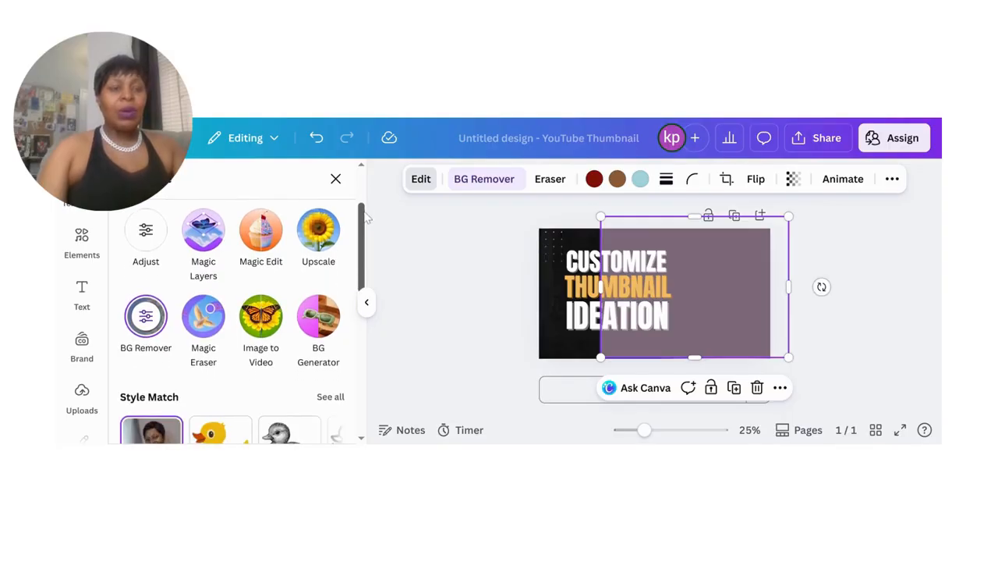
pyautogui.scroll(1, 366, 218)
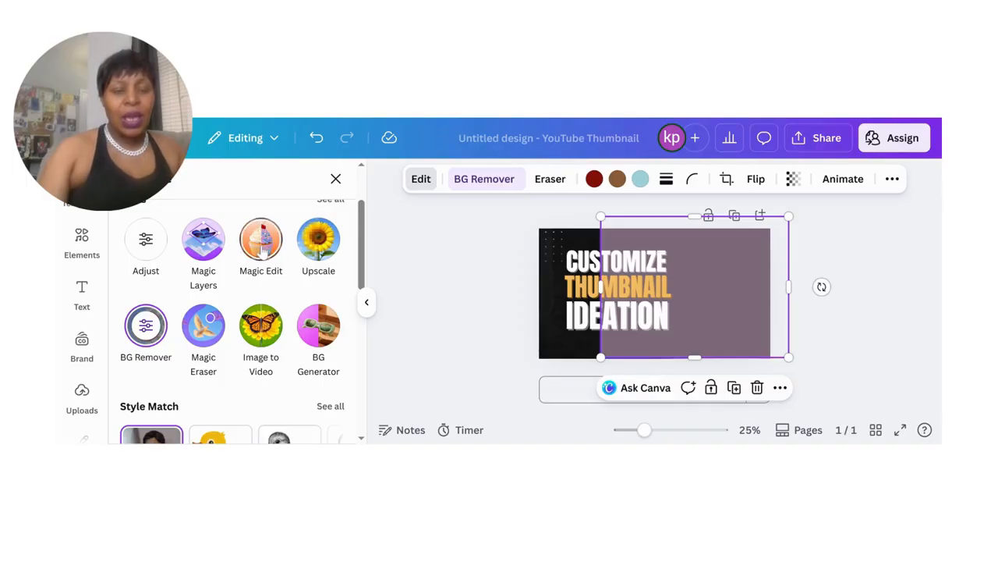
pyautogui.click(262, 248)
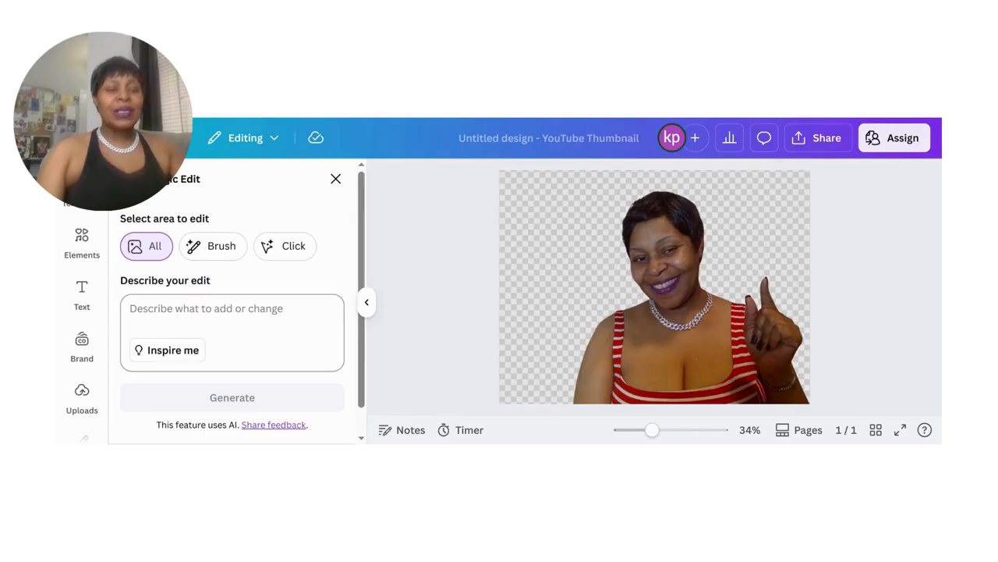
# Describe the Magic Edit change as "to enlarge her eyes make them impressive"
pyautogui.click(205, 309)
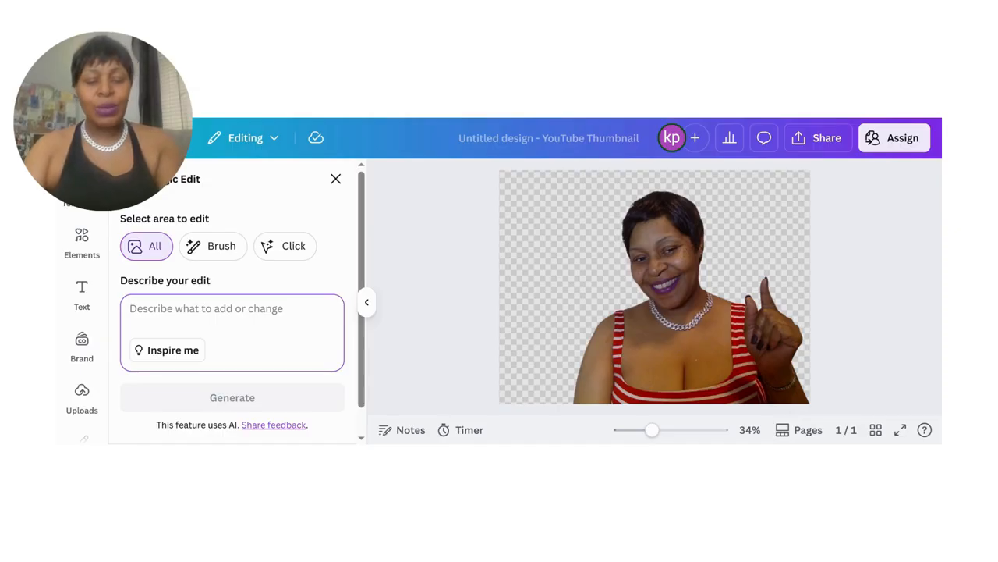
pyautogui.write('to enlarge her eyes')
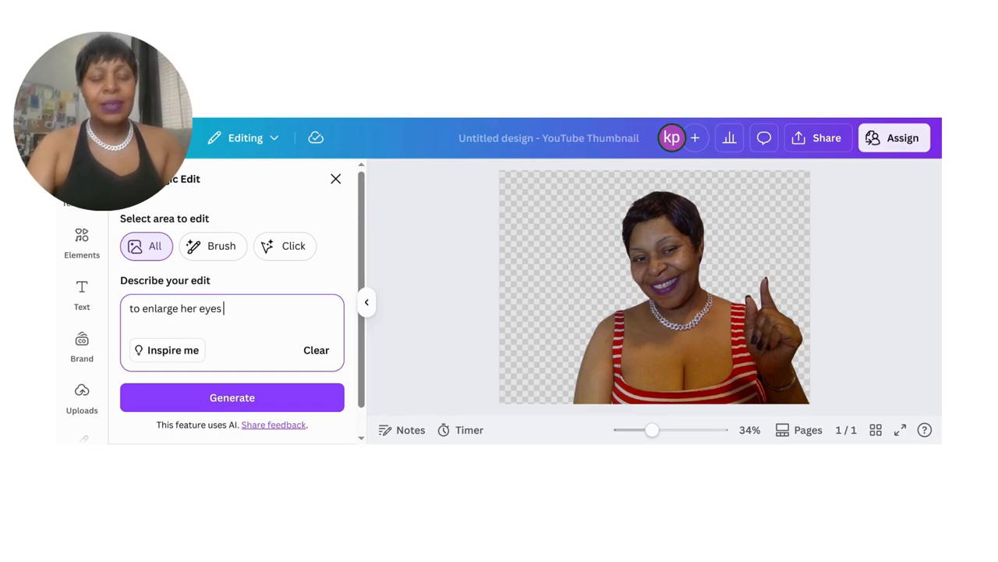
pyautogui.write(' make the')
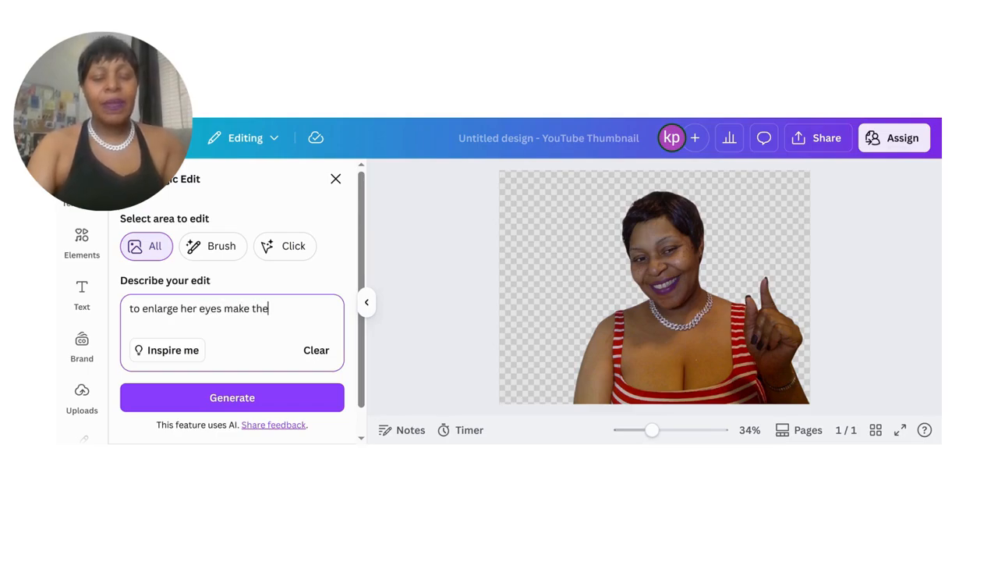
pyautogui.write('m inpressive')
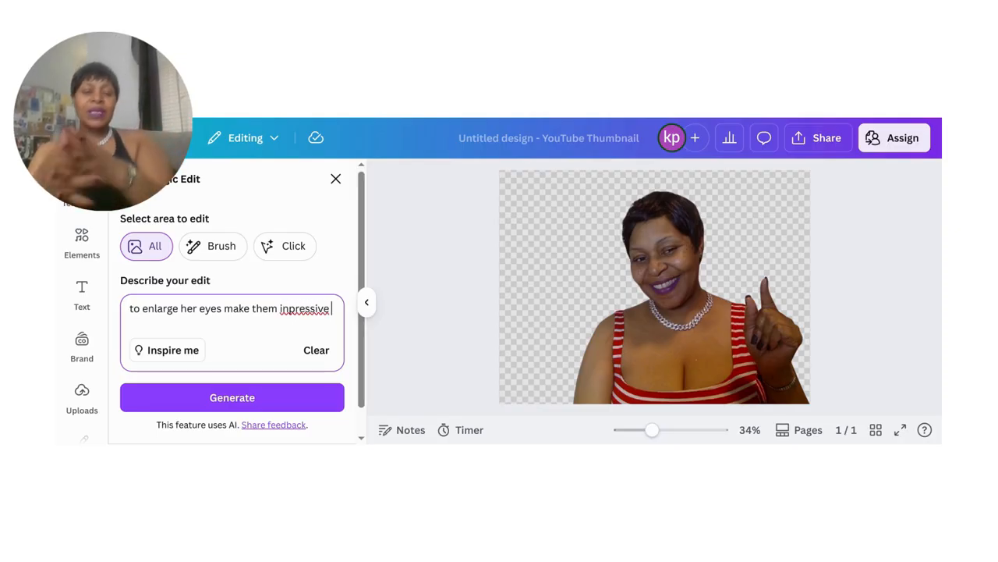
pyautogui.press('BackSpace')
pyautogui.press('BackSpace')
pyautogui.press('BackSpace')
pyautogui.press('BackSpace')
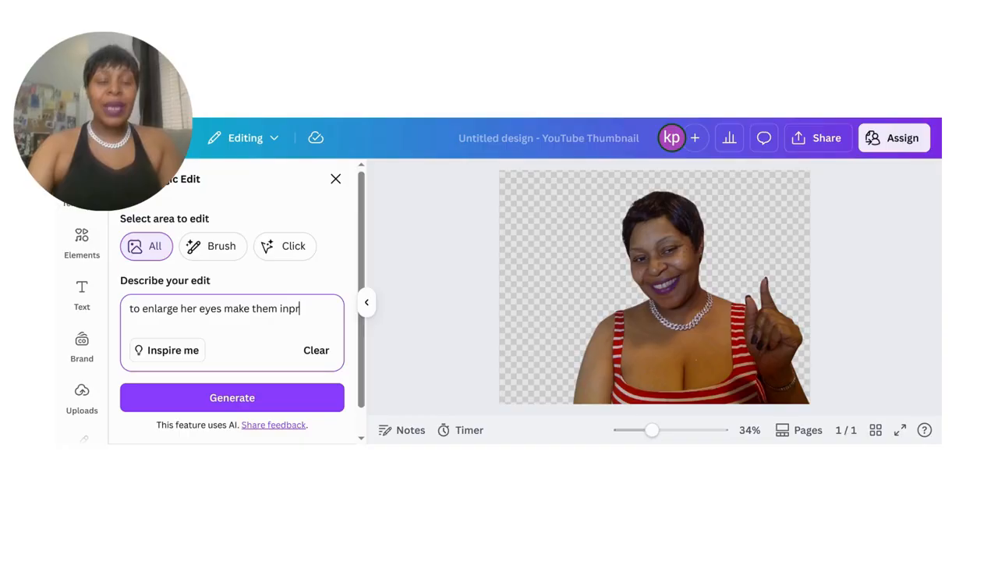
pyautogui.write('mp')
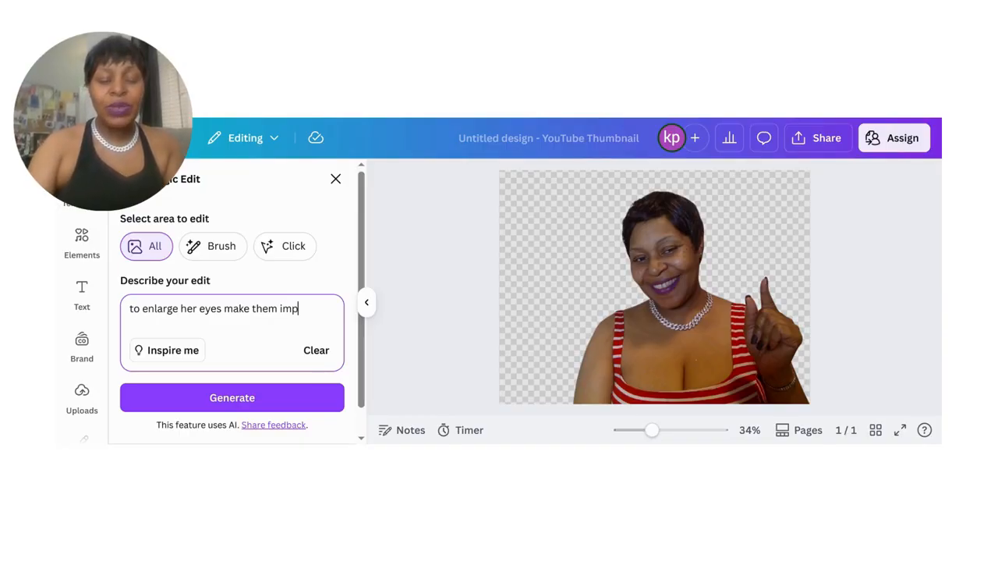
pyautogui.write('ressive')
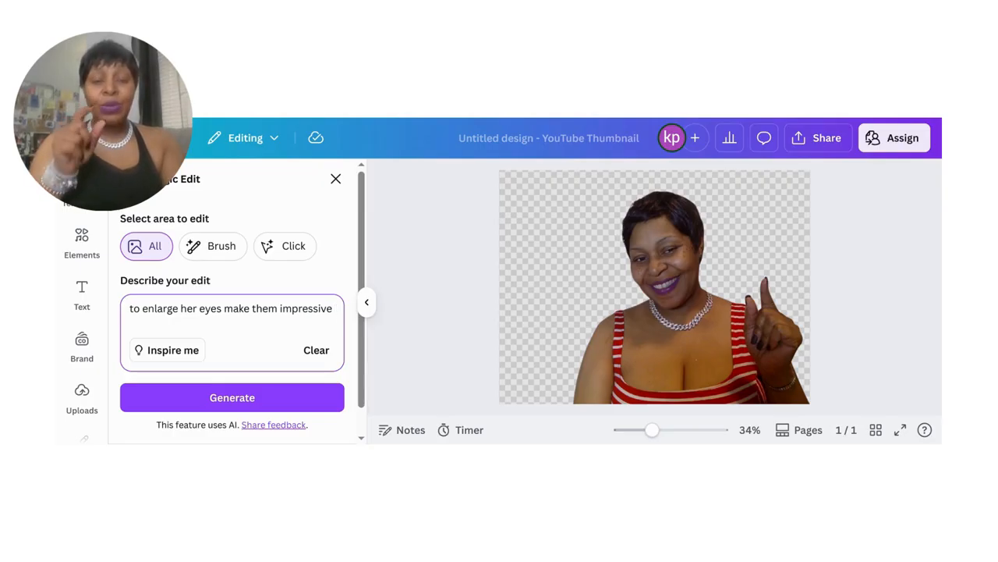
# Extend the edit description with "add some long lashes but not too long or thich"
pyautogui.write(' add some')
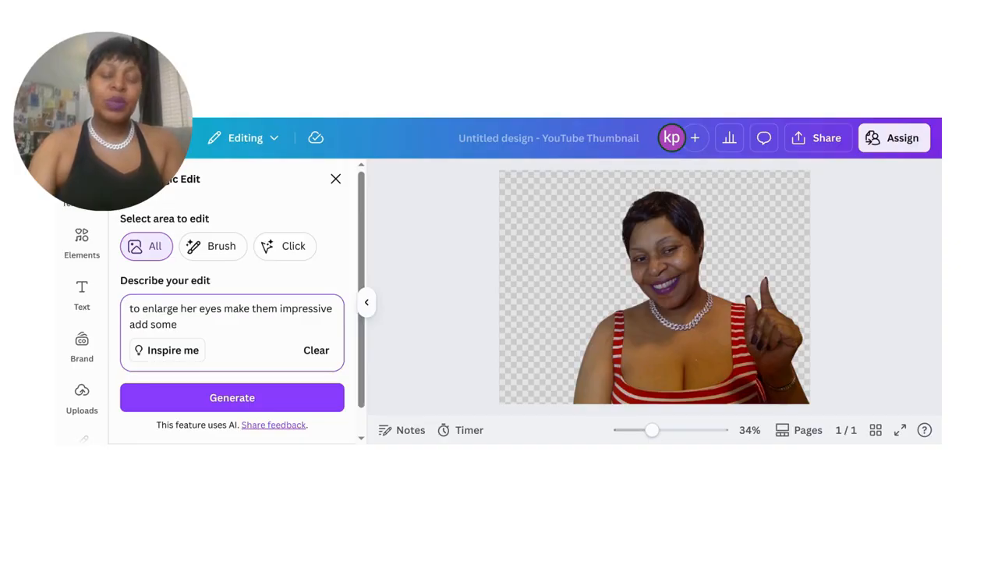
pyautogui.write('lo')
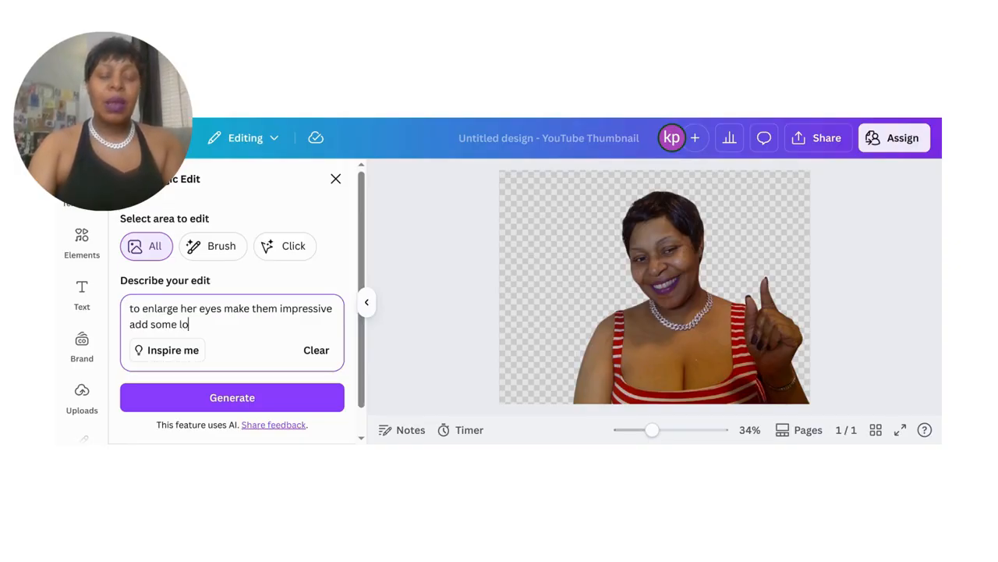
pyautogui.write('ng lashe')
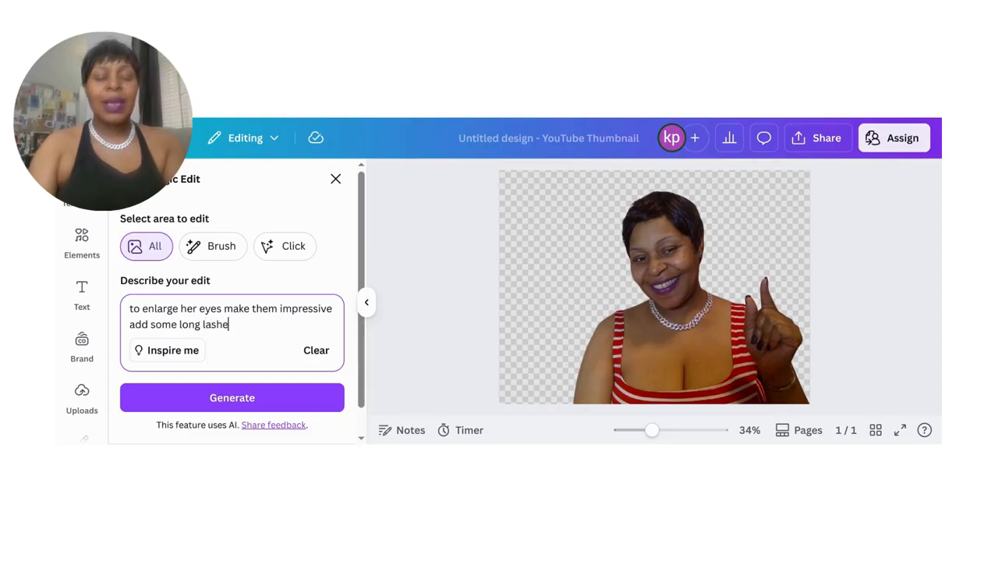
pyautogui.write('s but not ')
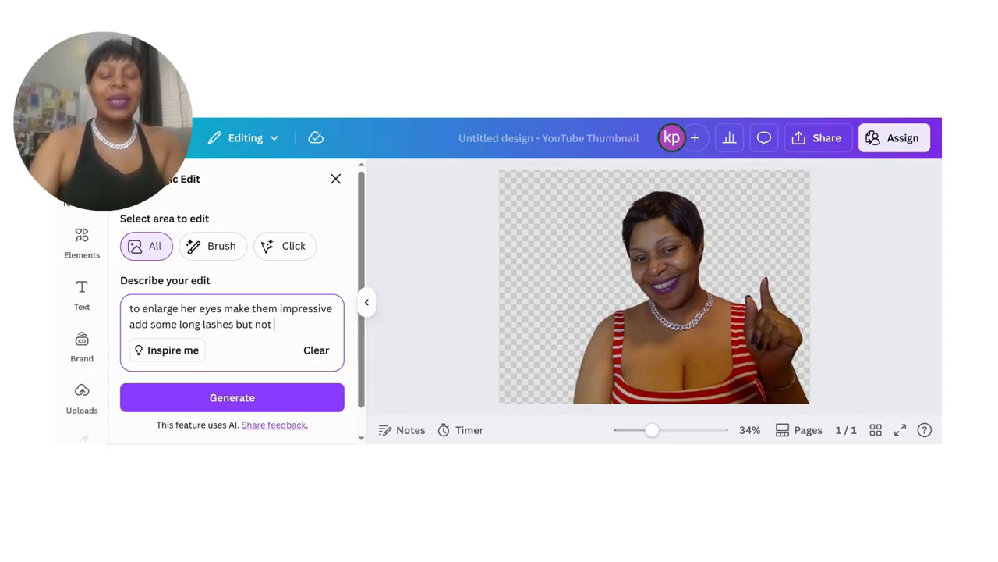
pyautogui.write('too long ')
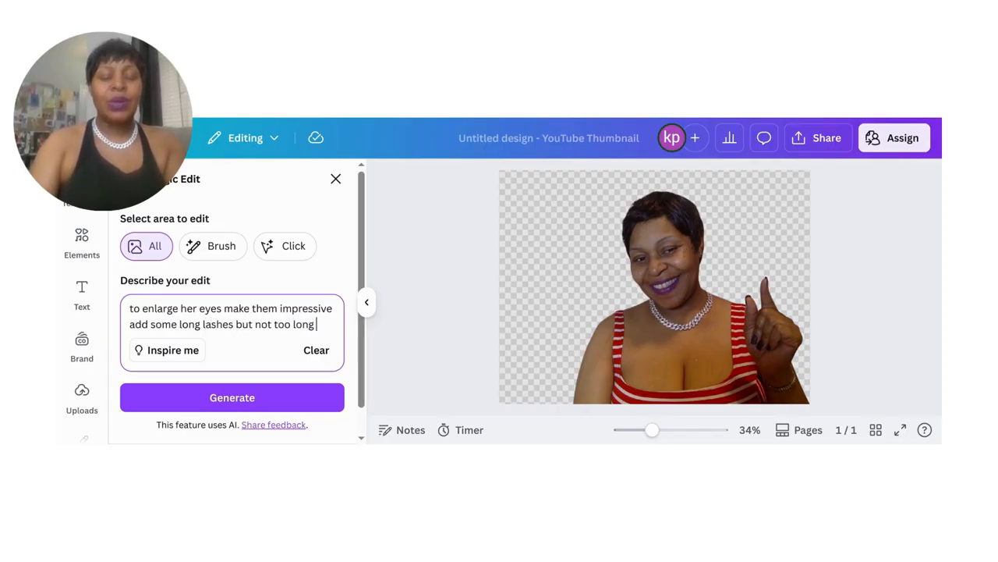
pyautogui.write('or thich ')
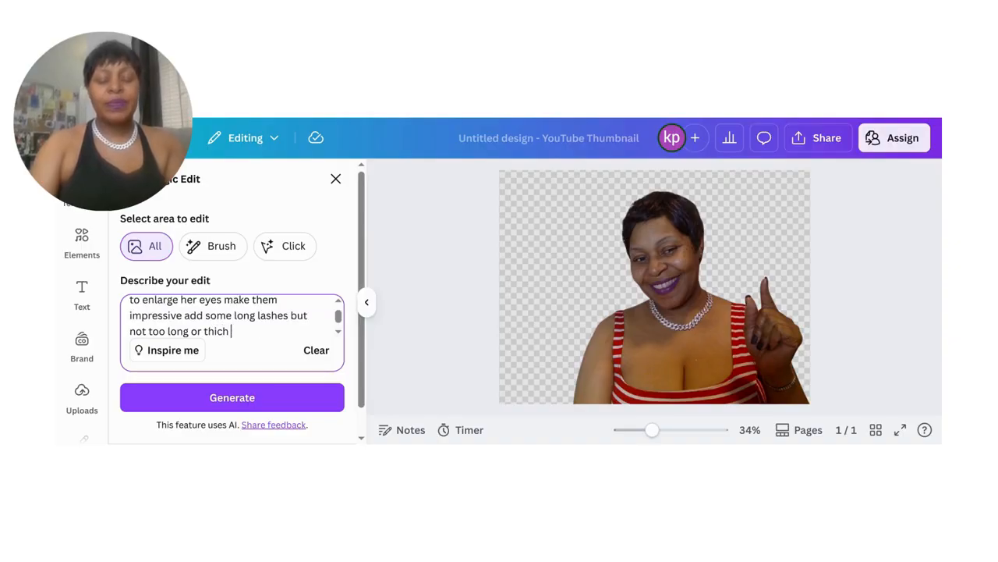
# Append "add longer fingernail" to the edit description and correct the misspelled "thich" to "thick"
pyautogui.write('add')
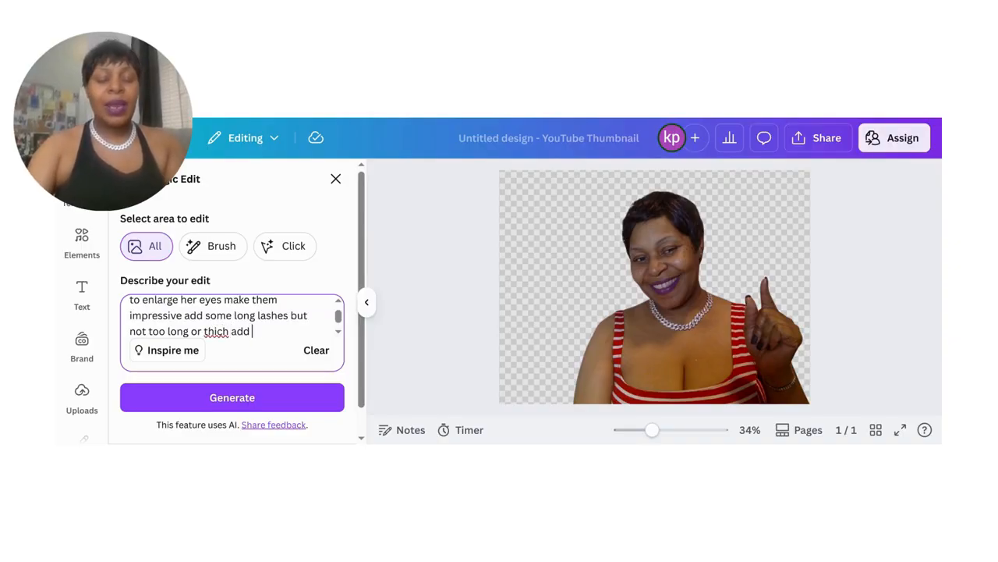
pyautogui.write(' long')
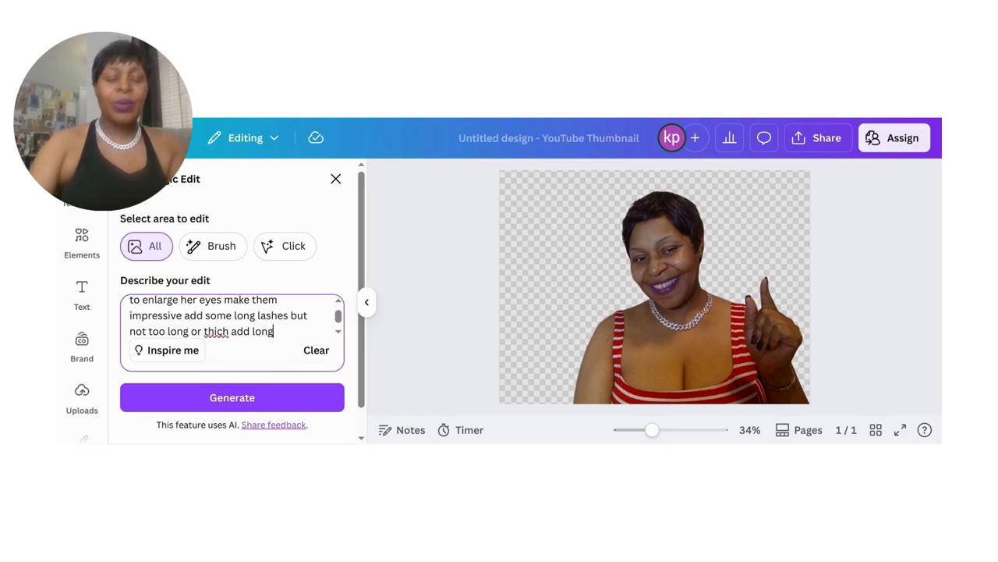
pyautogui.write('er ani')
pyautogui.press('BackSpace')
pyautogui.write('fing')
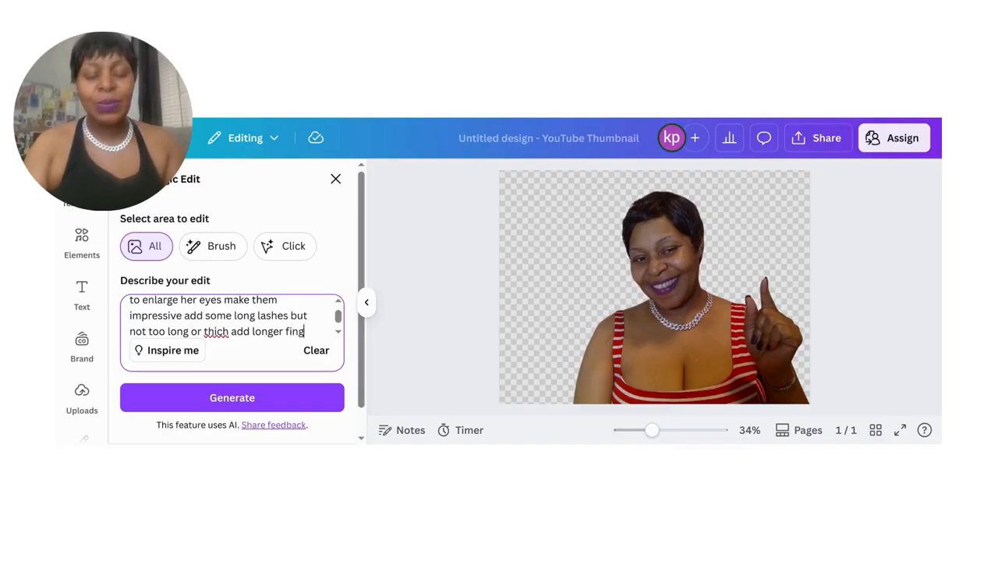
pyautogui.write('ernail')
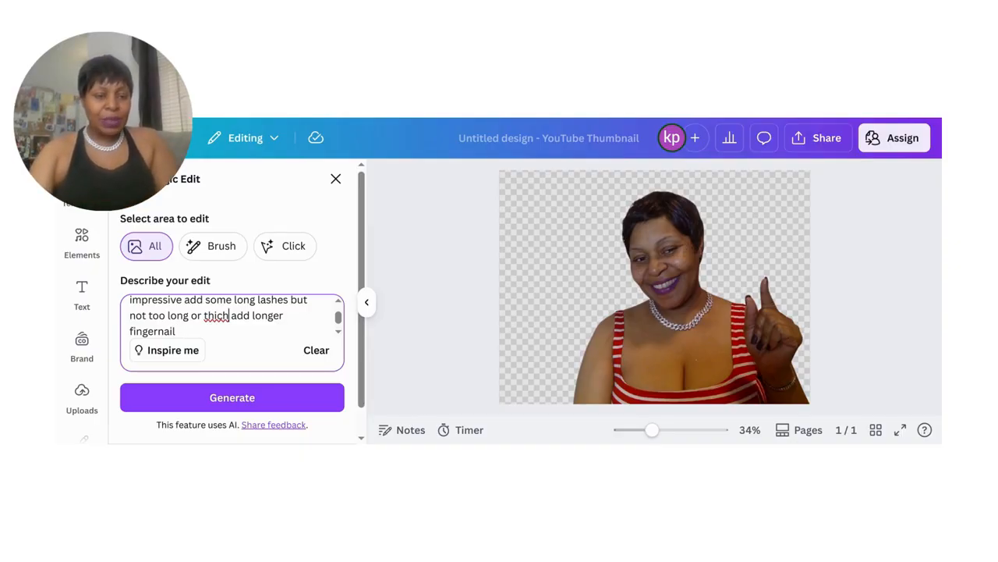
pyautogui.press('BackSpace')
pyautogui.write('k')
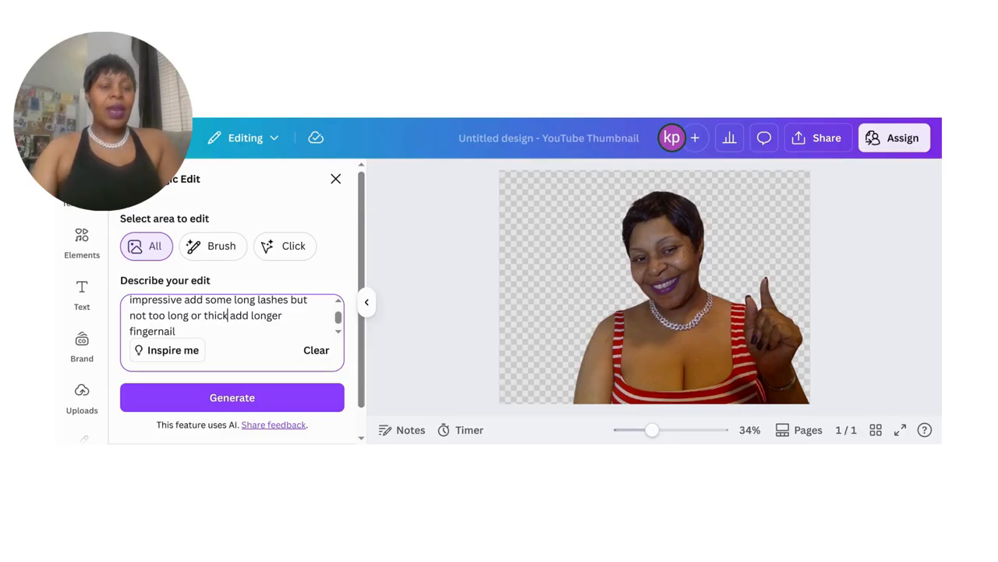
# Change "fingernail" to "fingernails" in the edit description, append "add redsuit jacket and some feminine jewels", and generate the edit
pyautogui.write('s')
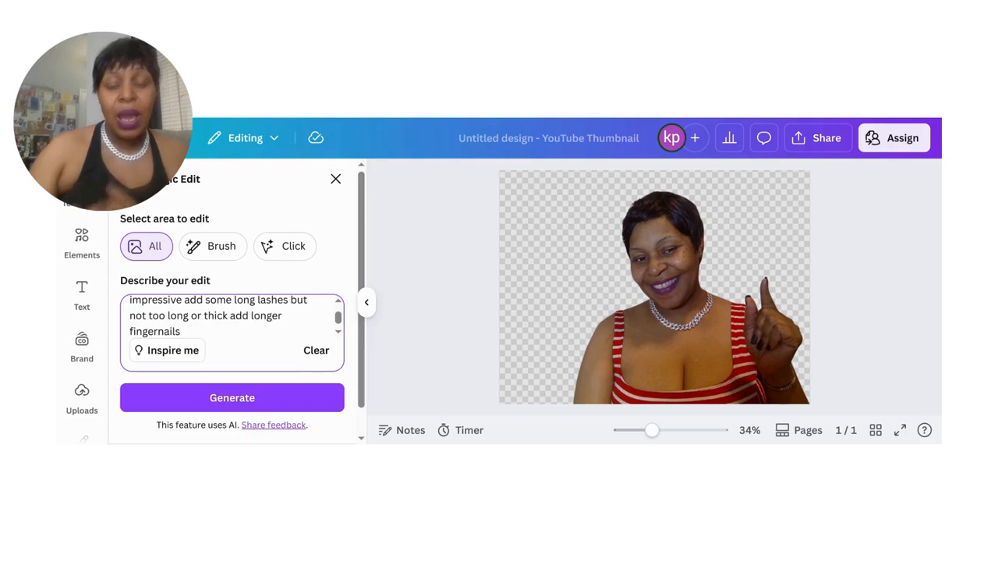
pyautogui.write('add redsui')
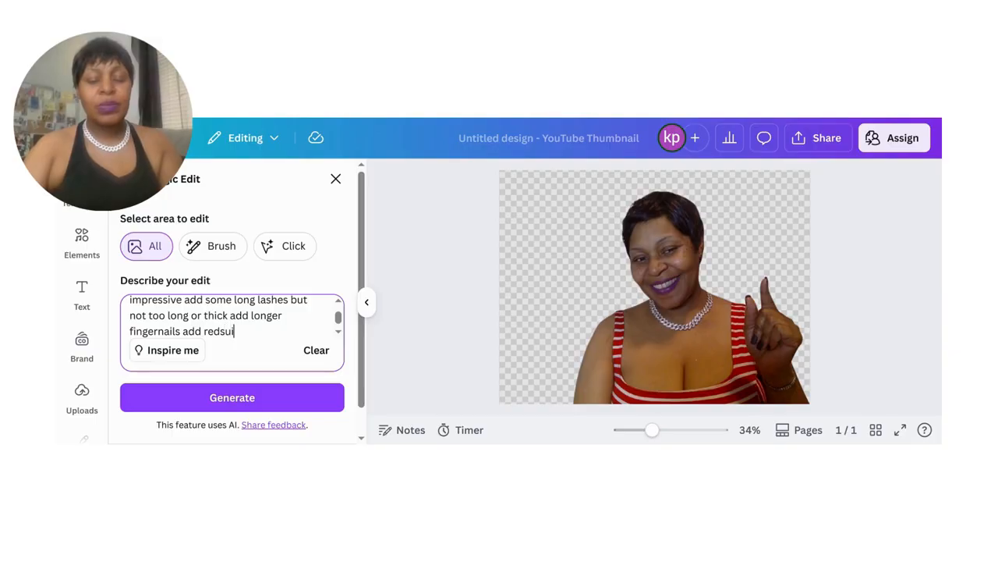
pyautogui.write('t jacket f')
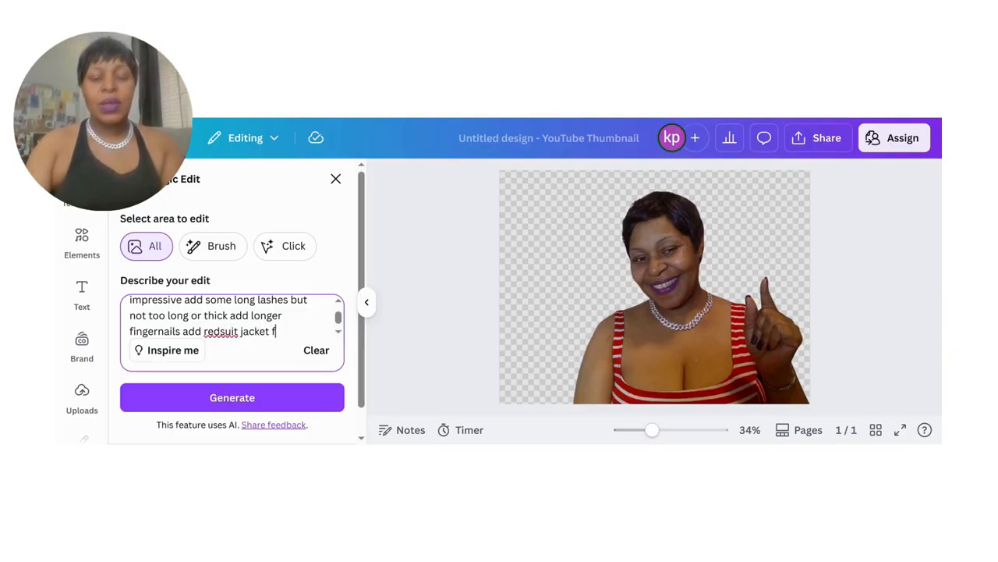
pyautogui.press('BackSpace')
pyautogui.write('a')
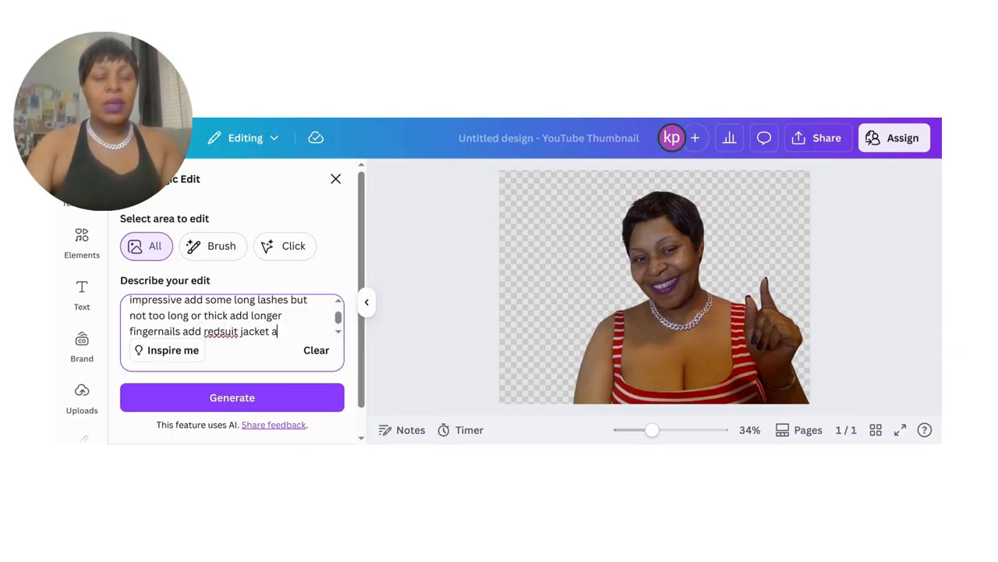
pyautogui.write('nd some fem')
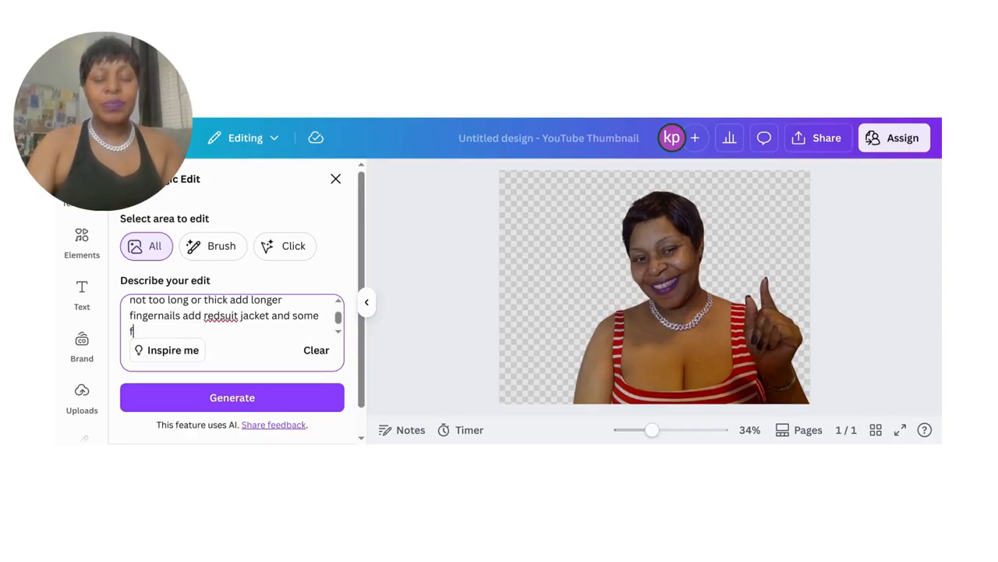
pyautogui.write('inine')
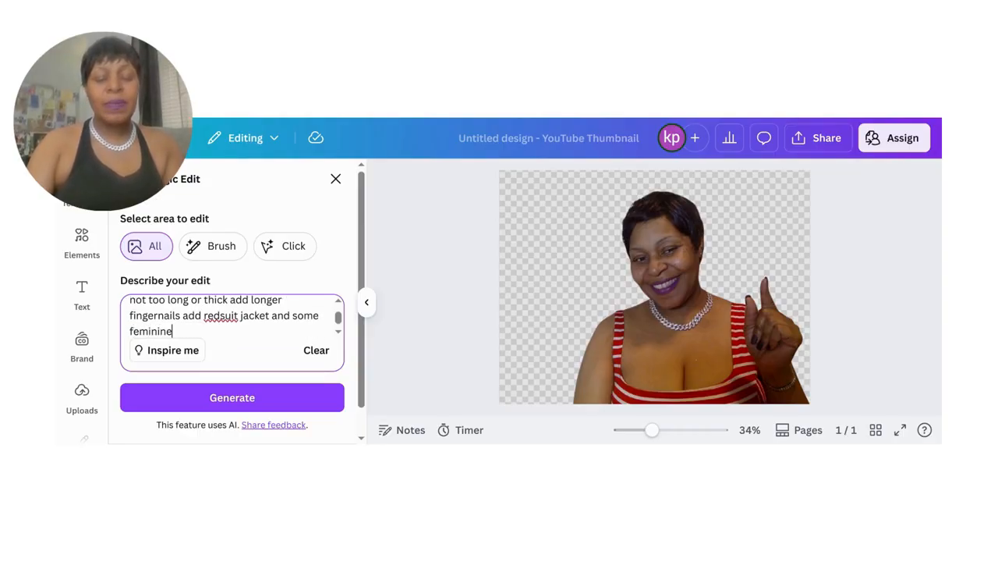
pyautogui.write(' jewels')
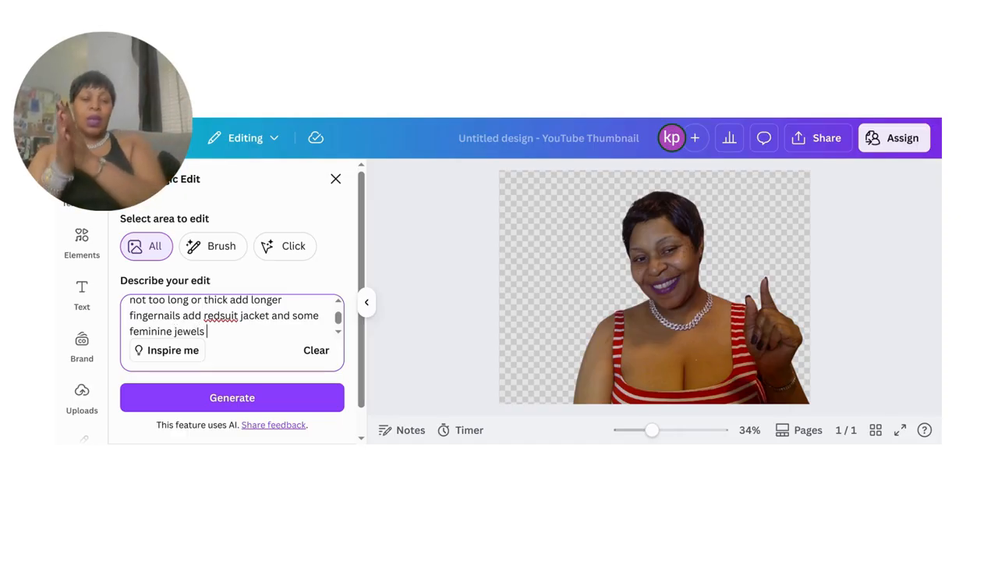
pyautogui.click(220, 316)
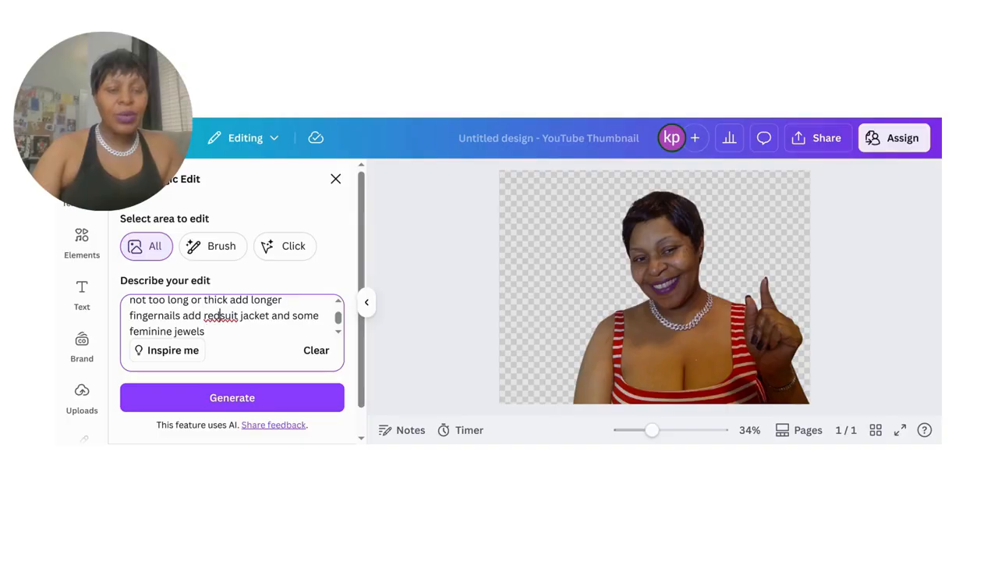
pyautogui.click(242, 402)
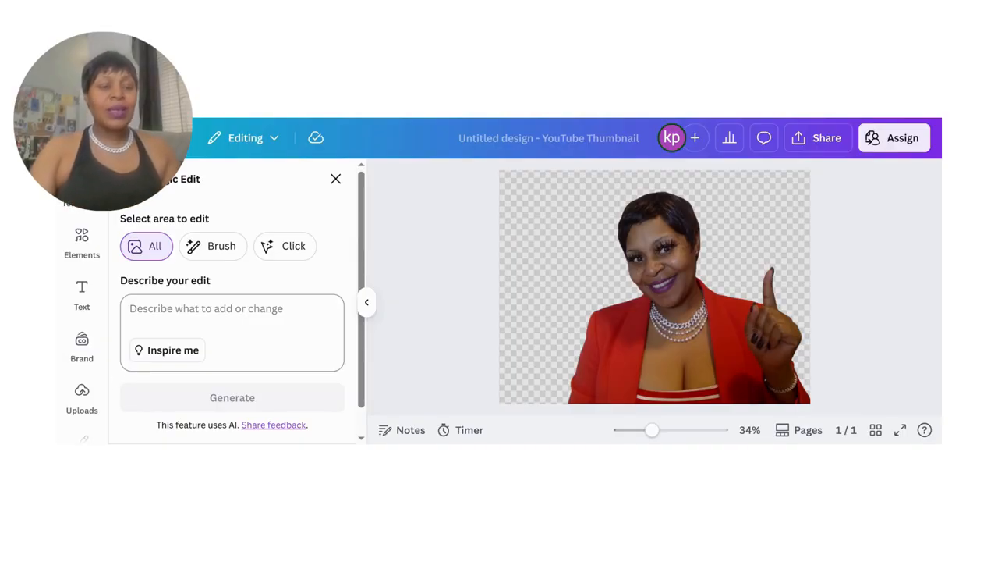
# Start a new Magic Edit description for the photo with "add straight hair with a short bob cut with side part make"
pyautogui.click(232, 309)
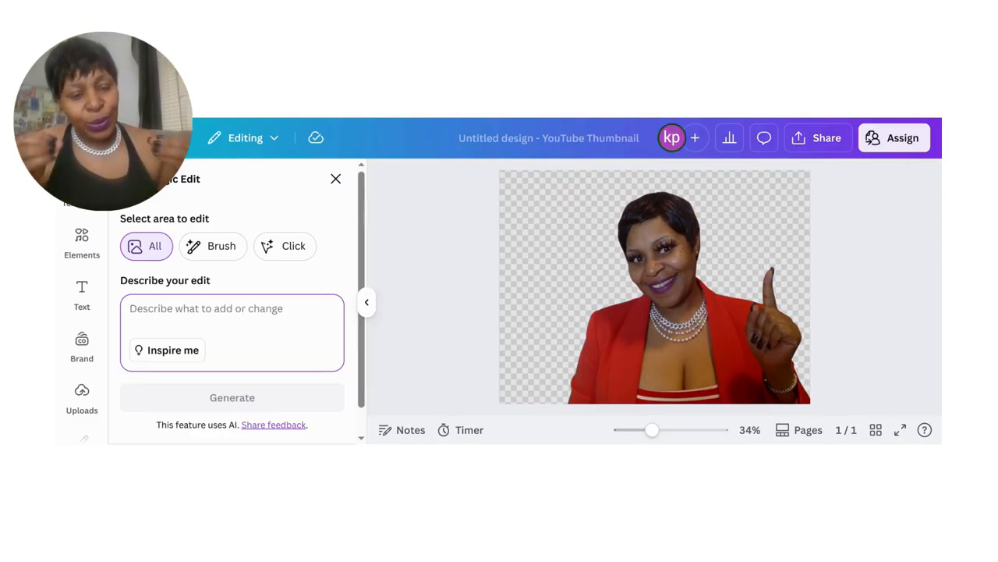
pyautogui.write('ad')
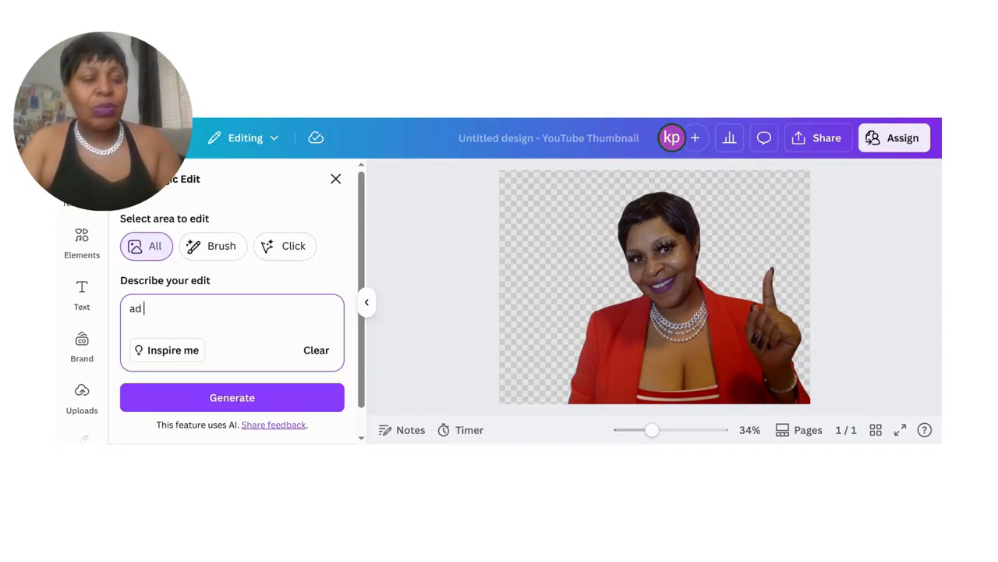
pyautogui.write('s')
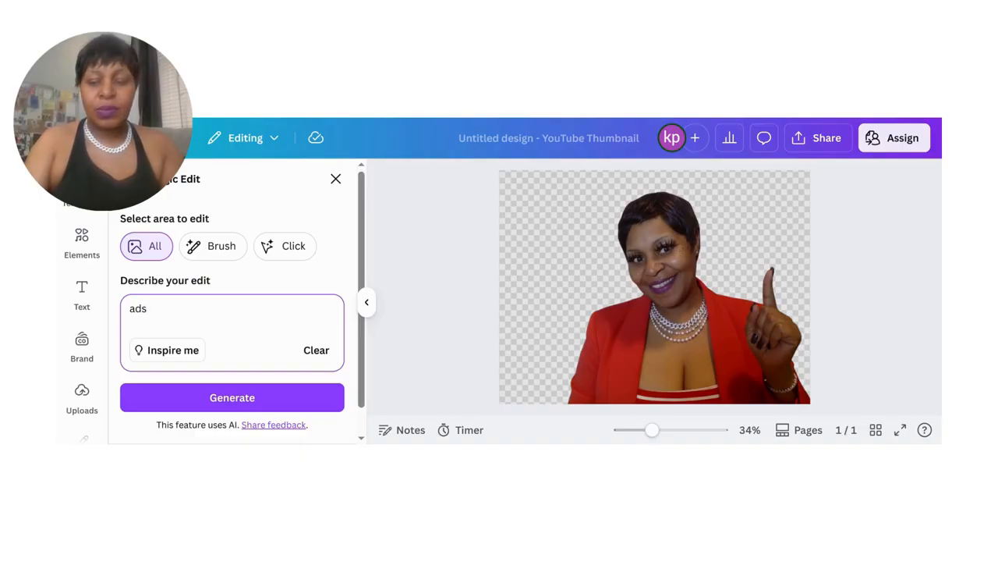
pyautogui.write('d st')
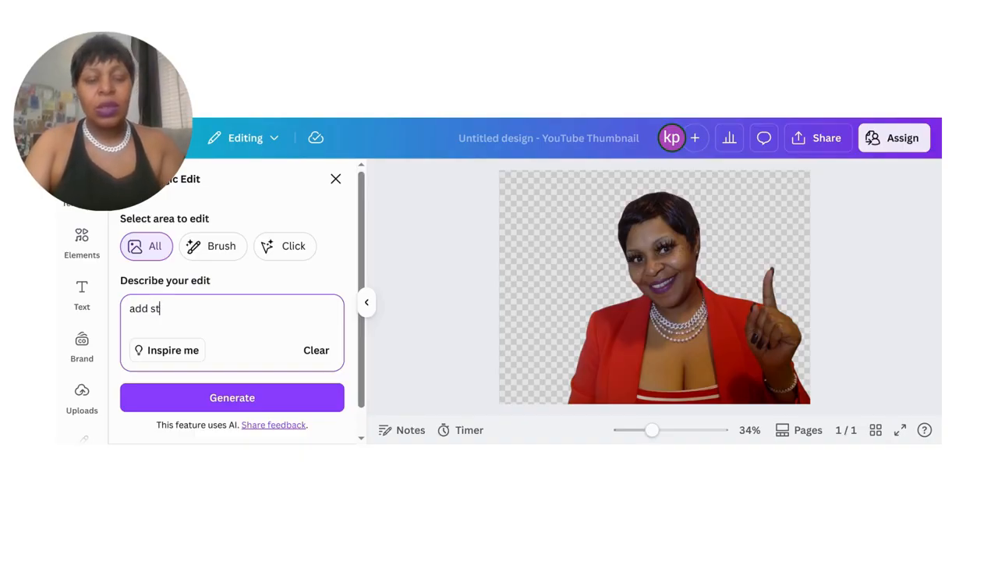
pyautogui.write('raight hair')
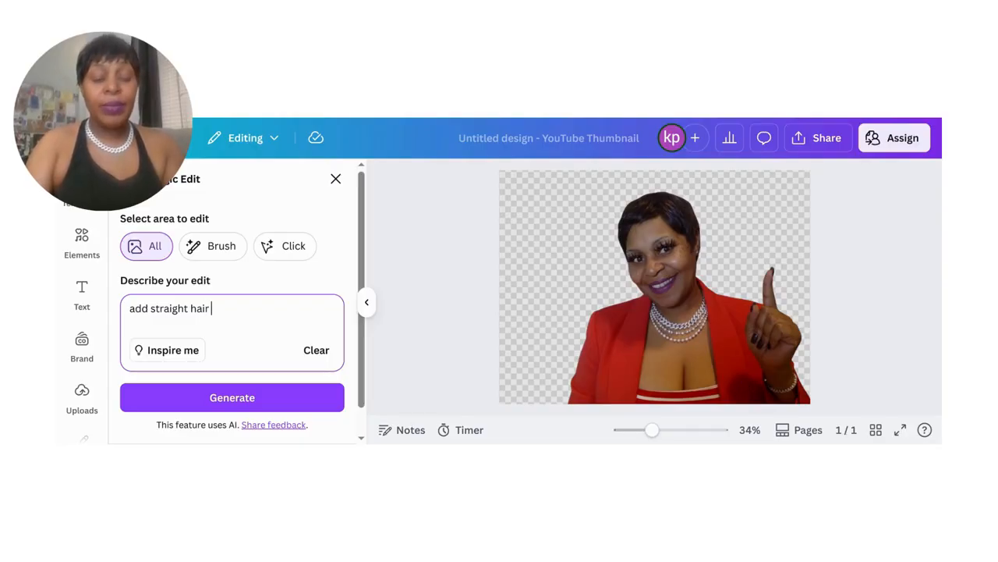
pyautogui.write(' with a')
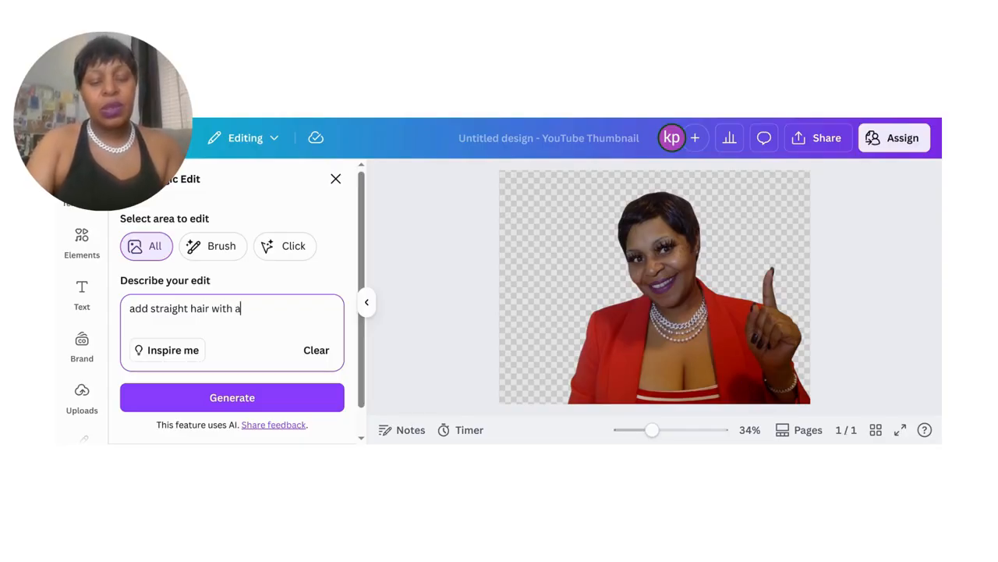
pyautogui.write(' sho')
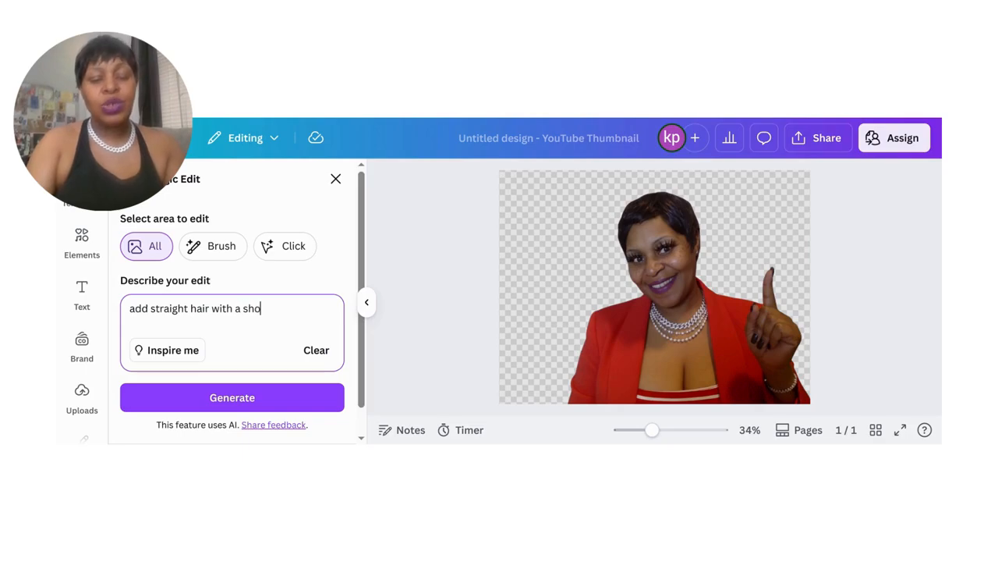
pyautogui.write('rt bob ')
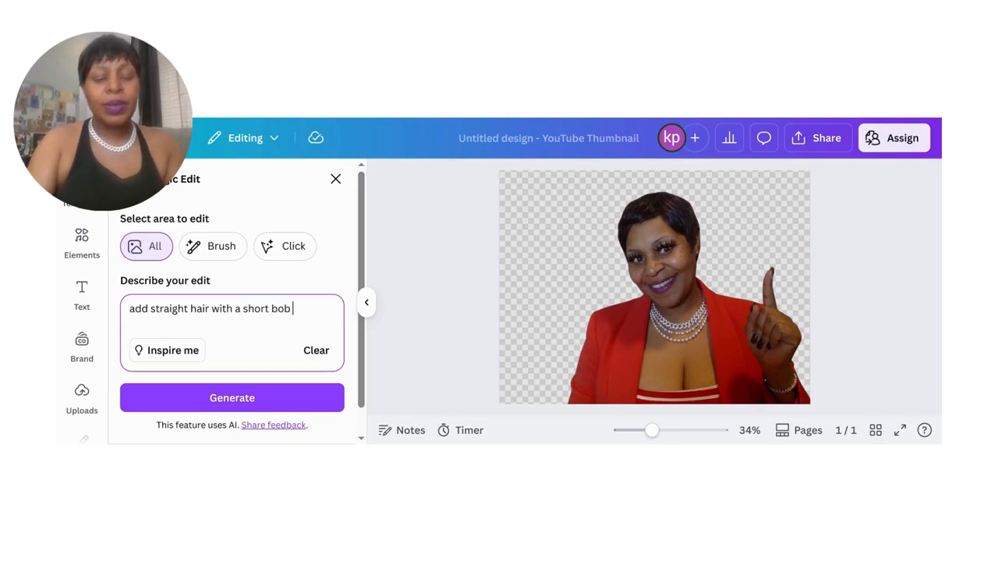
pyautogui.write('cut with s')
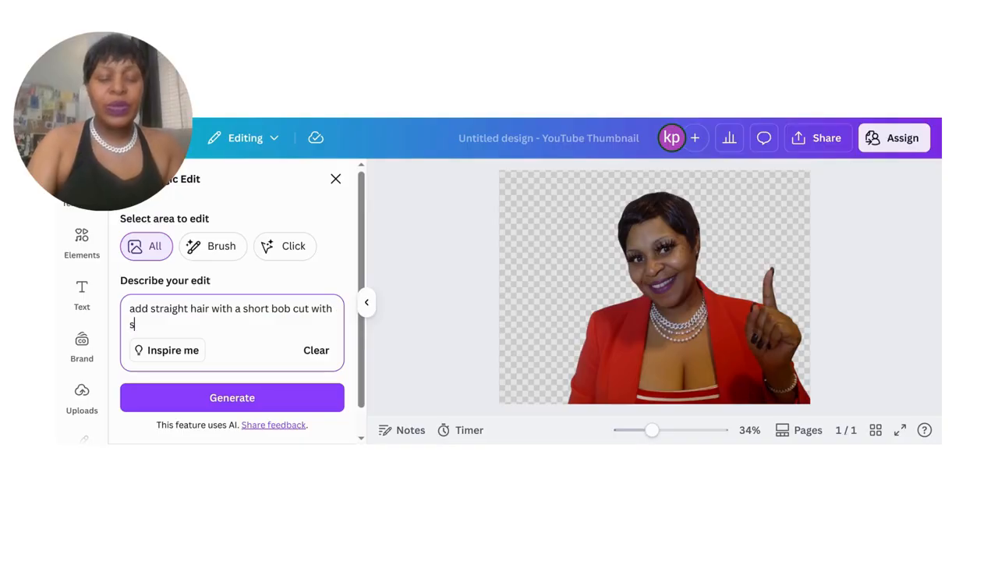
pyautogui.write('ide part make ti')
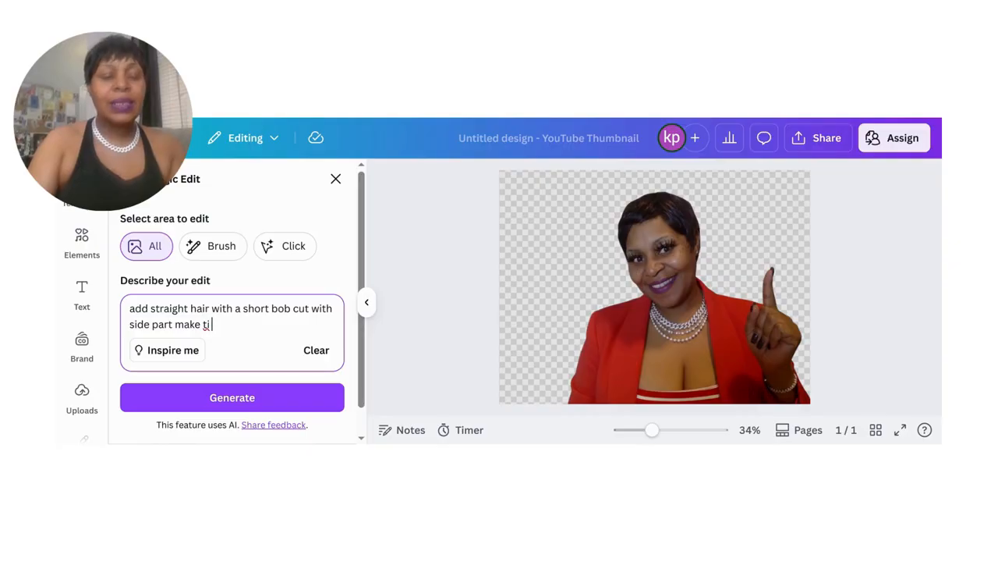
# Complete the hair edit description with "it look professsional and expensive"
pyautogui.press('BackSpace')
pyautogui.press('BackSpace')
pyautogui.write('it')
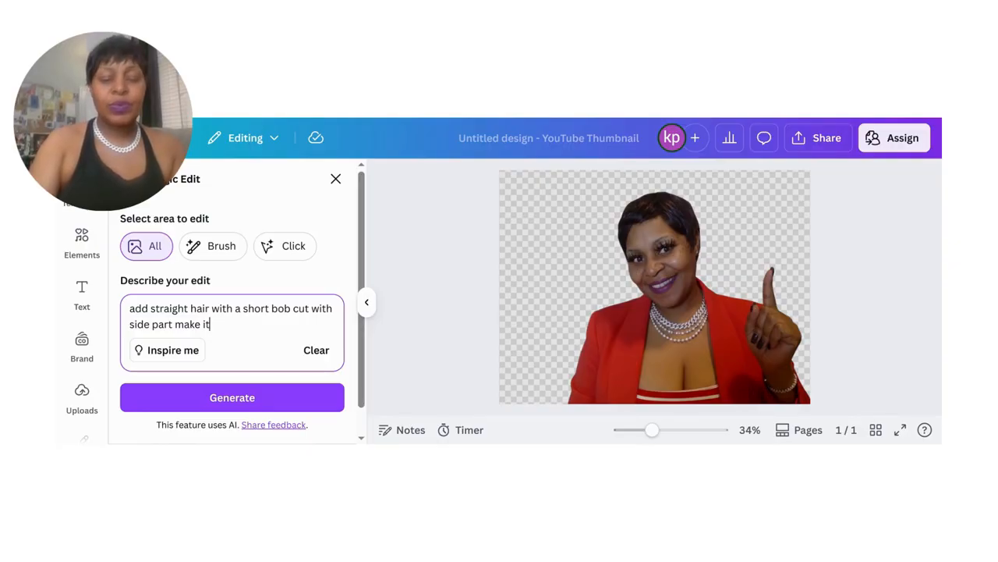
pyautogui.write(' look pro')
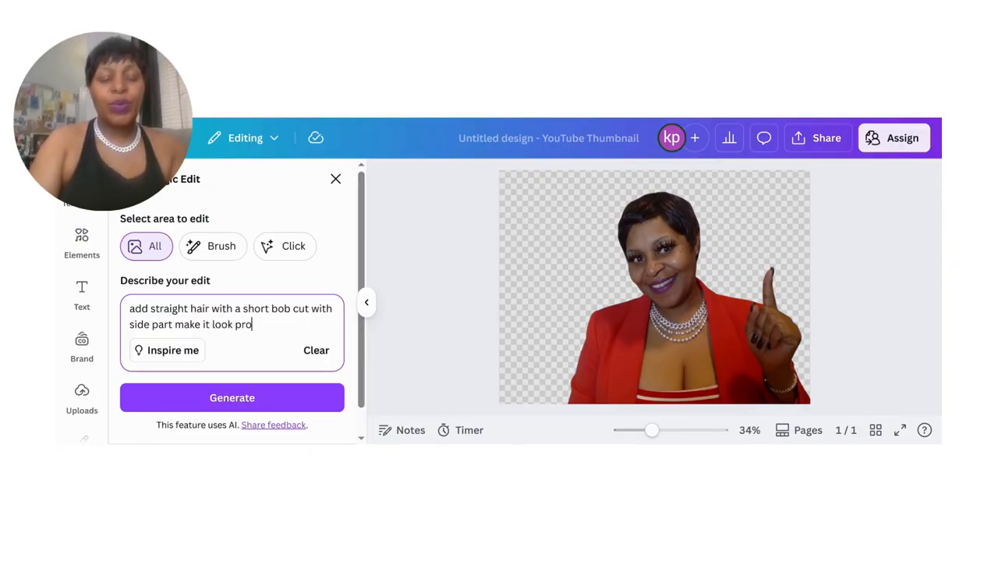
pyautogui.write('fesssiona')
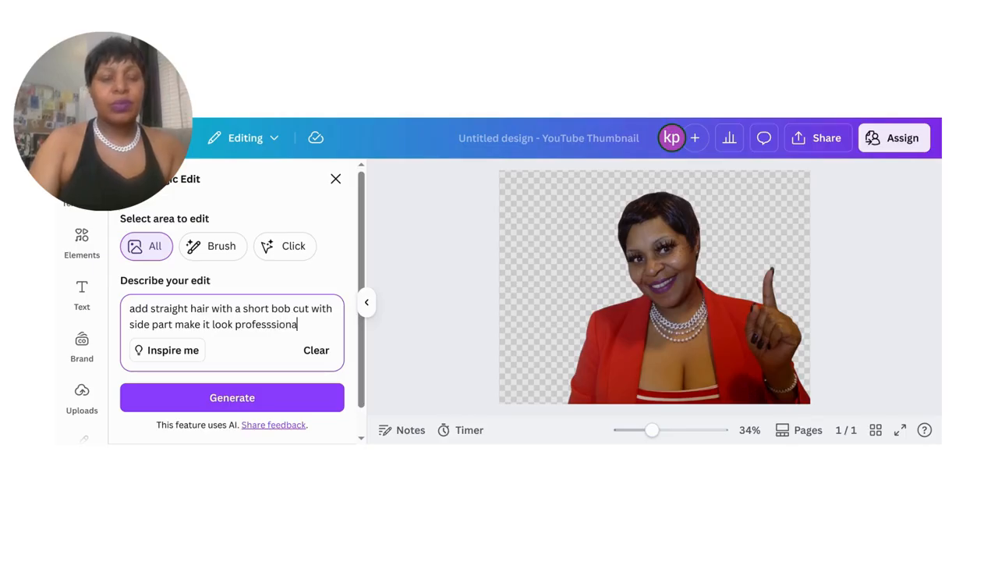
pyautogui.write('l and e')
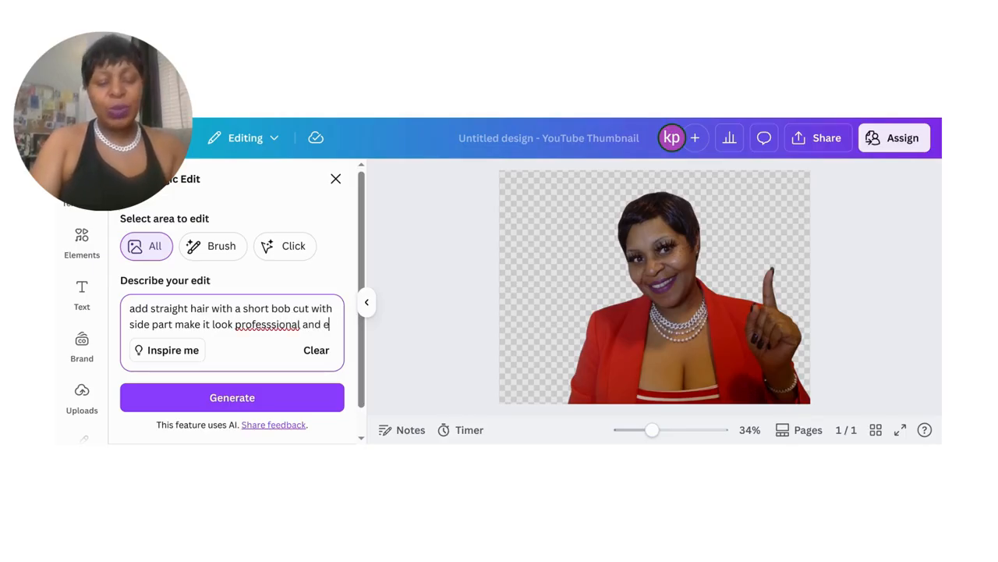
pyautogui.write('xpensive')
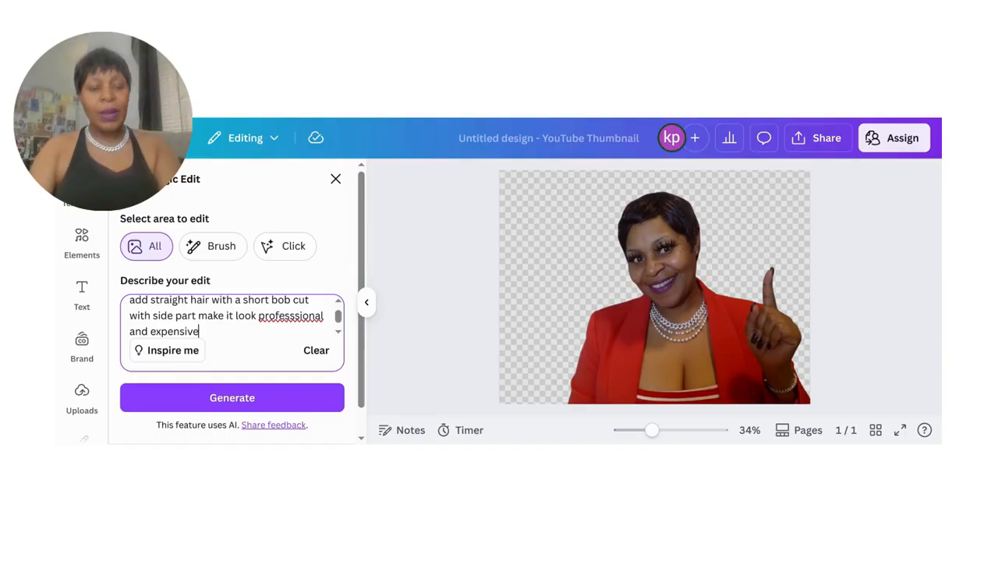
# Correct the misspelled "professsional" to "professional" in the edit description and generate the hair edit
pyautogui.press('Delete')
pyautogui.press('BackSpace')
pyautogui.press('BackSpace')
pyautogui.press('BackSpace')
pyautogui.press('BackSpace')
pyautogui.press('BackSpace')
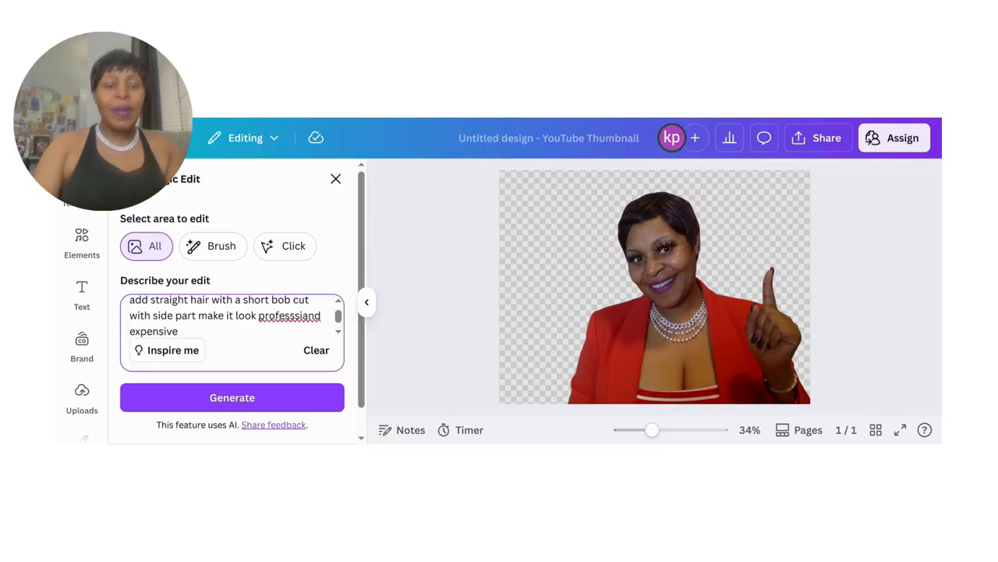
pyautogui.press('BackSpace')
pyautogui.press('BackSpace')
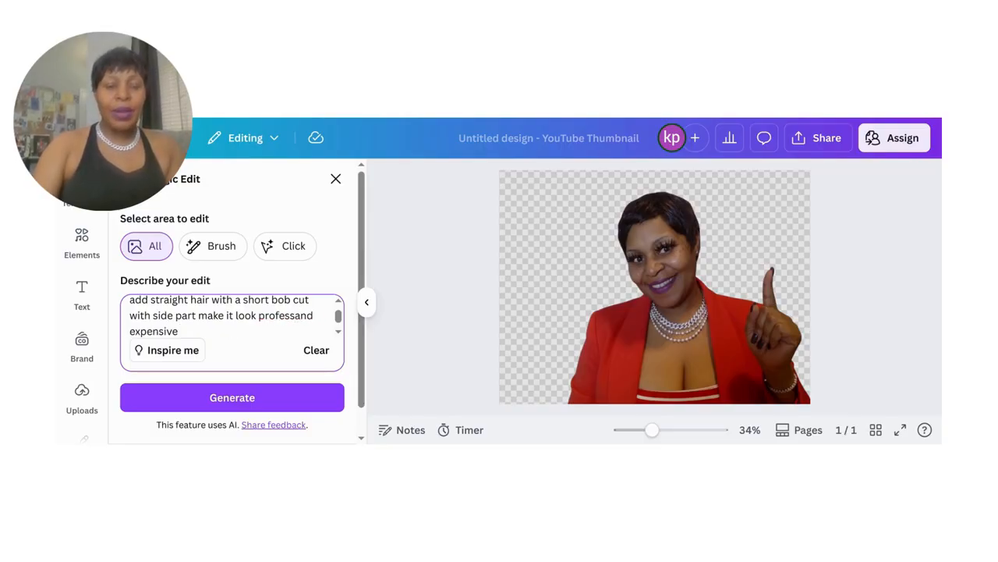
pyautogui.write('ional')
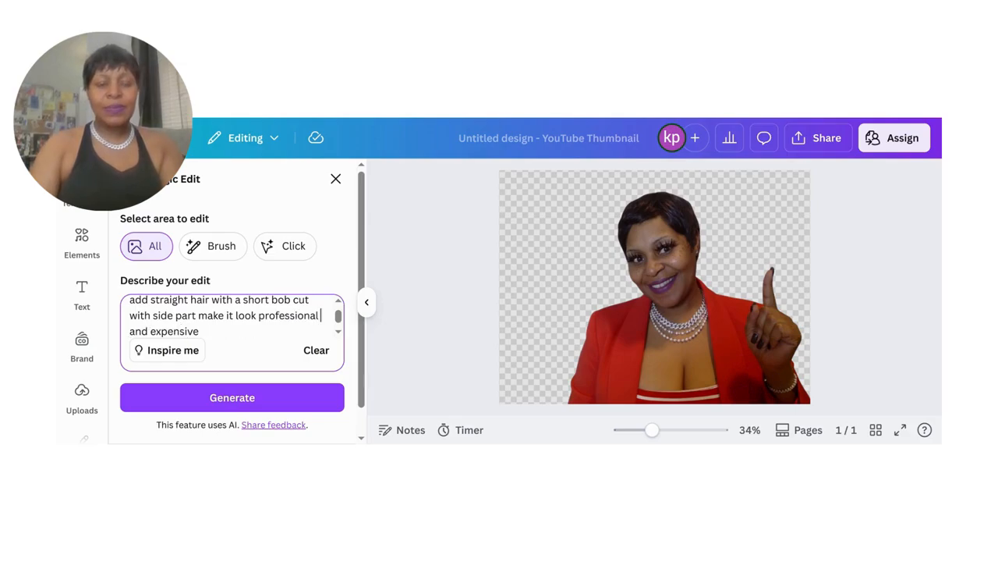
pyautogui.click(272, 400)
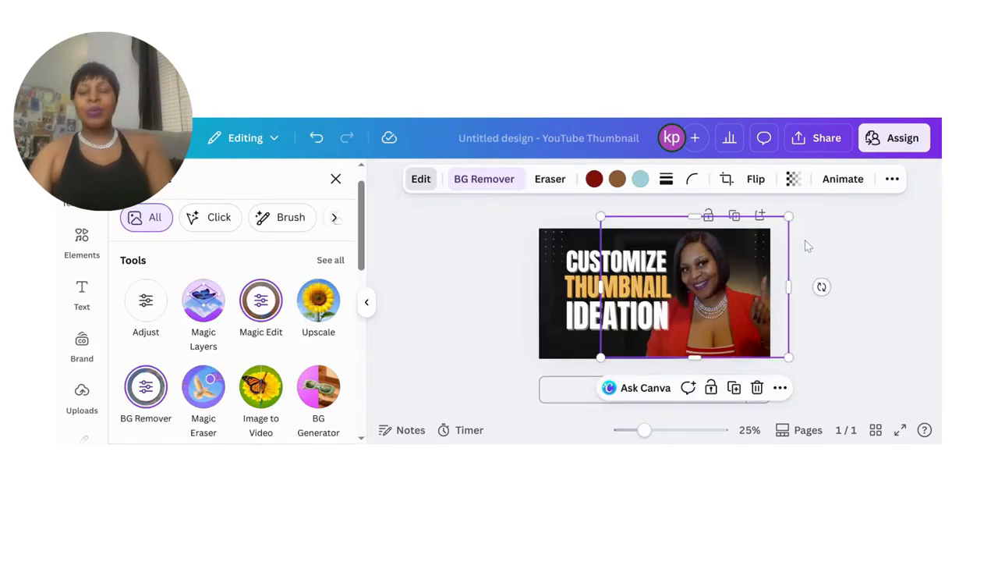
# Leave the photo editing tools and deselect the edited portrait on the thumbnail
pyautogui.click(876, 243)
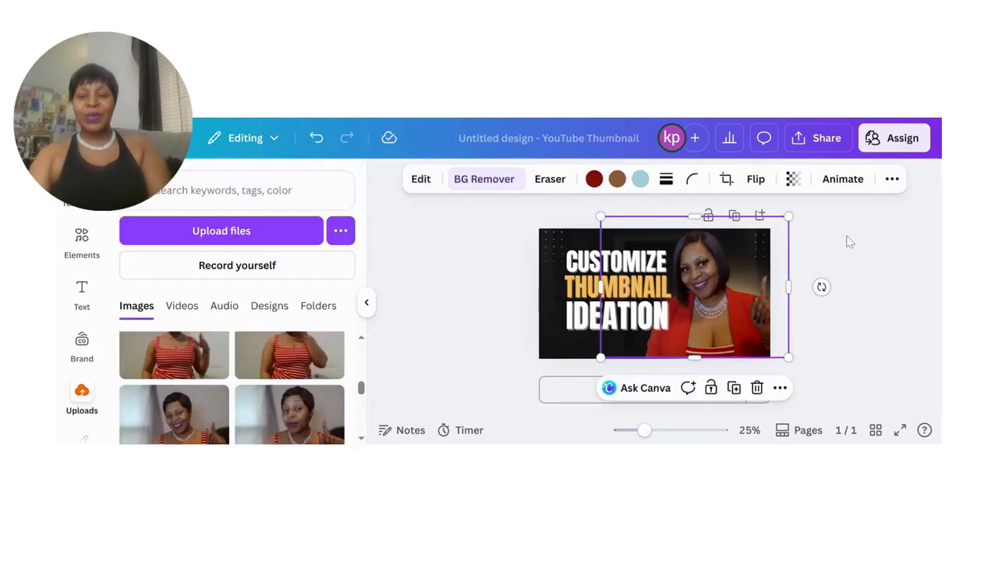
pyautogui.click(850, 242)
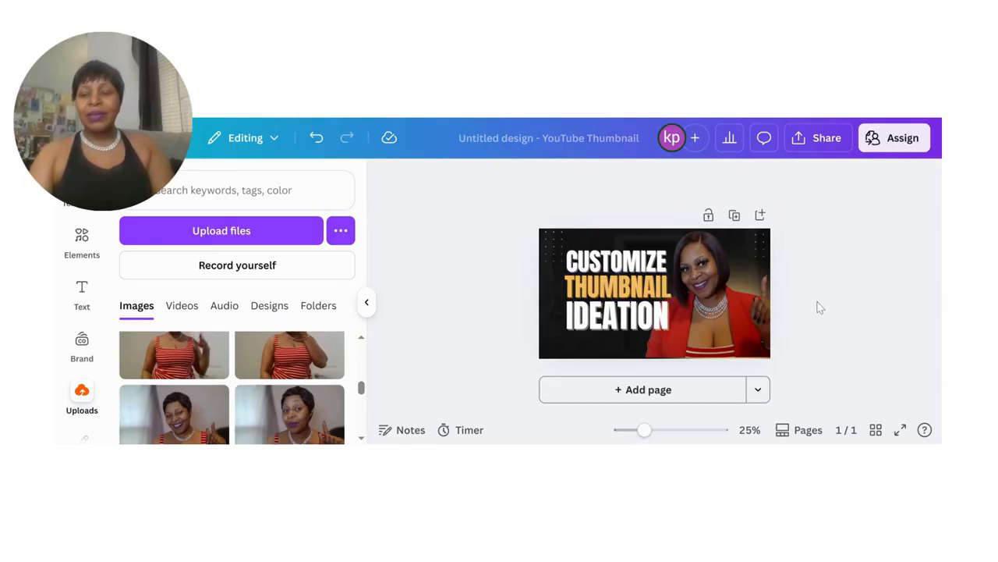